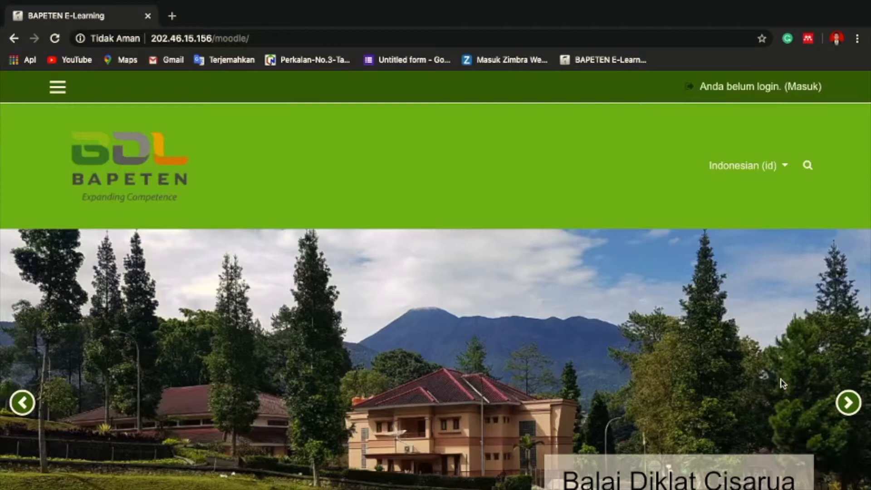
Step: Look over the BAPETEN E-Learning home page, including its address, service overview and institution description
click(262, 39)
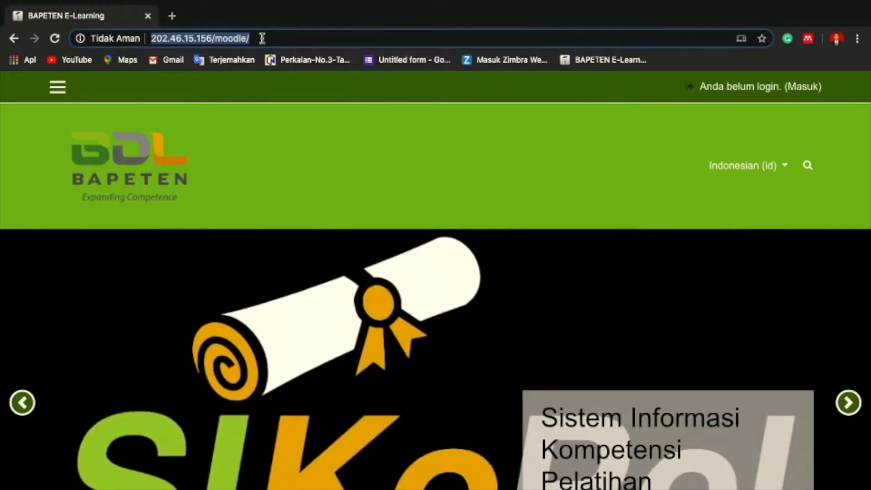
click(443, 196)
scroll(443, 195, down, 5)
scroll(443, 195, up, 5)
scroll(443, 197, down, 15)
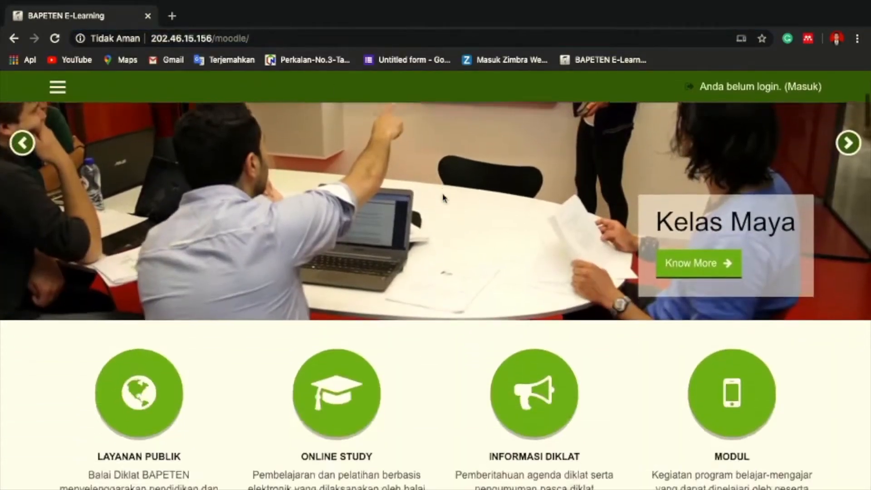
scroll(443, 197, down, 15)
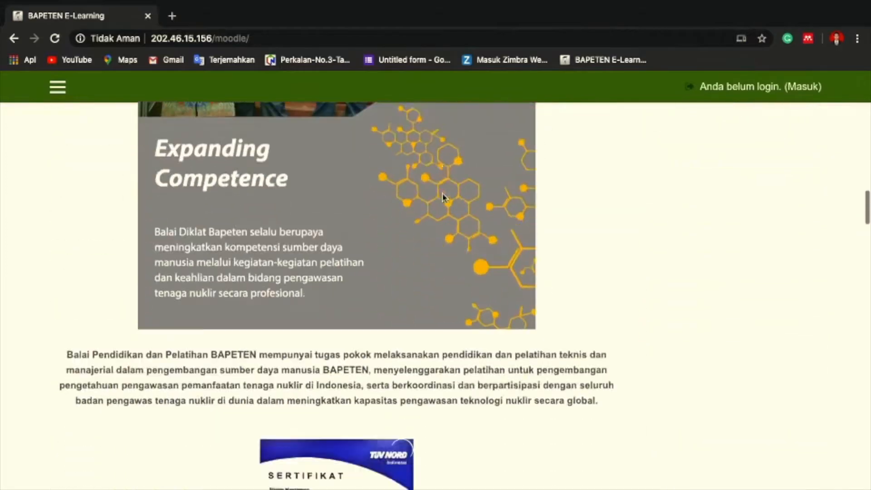
scroll(443, 197, up, 20)
scroll(443, 198, up, 10)
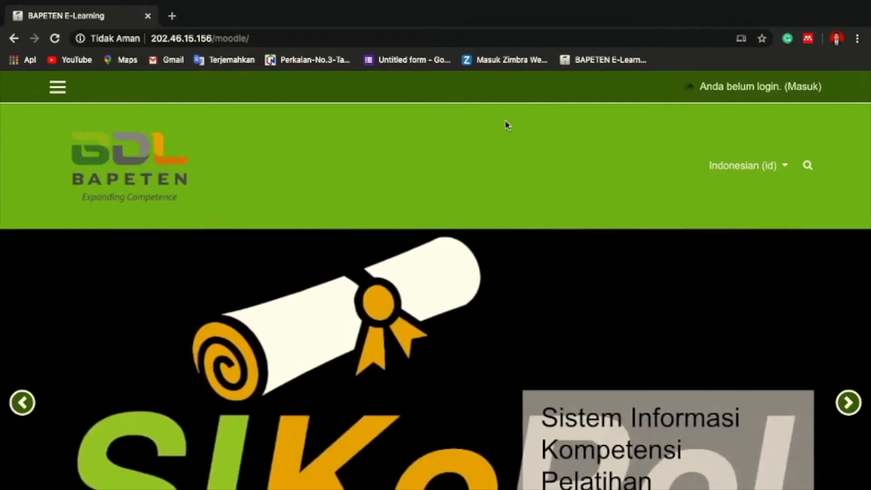
Step: Log in to the e-learning site with the saved admin username and its stored password
click(802, 87)
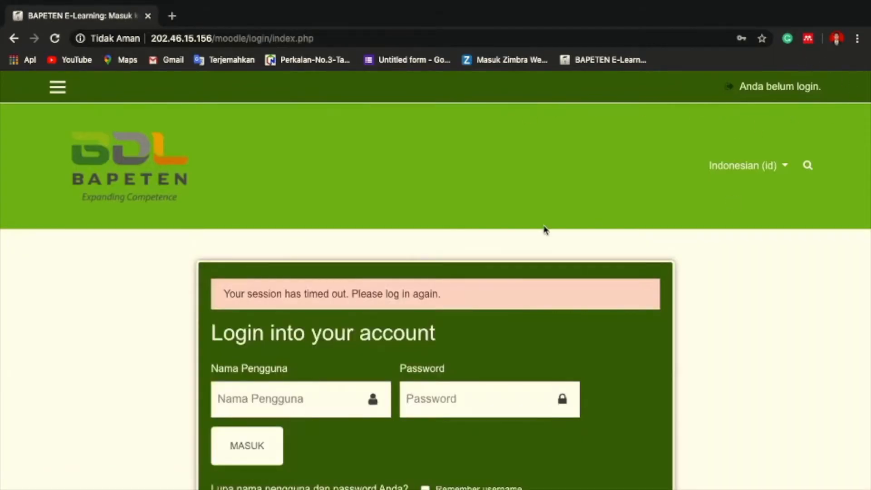
scroll(474, 206, down, 2)
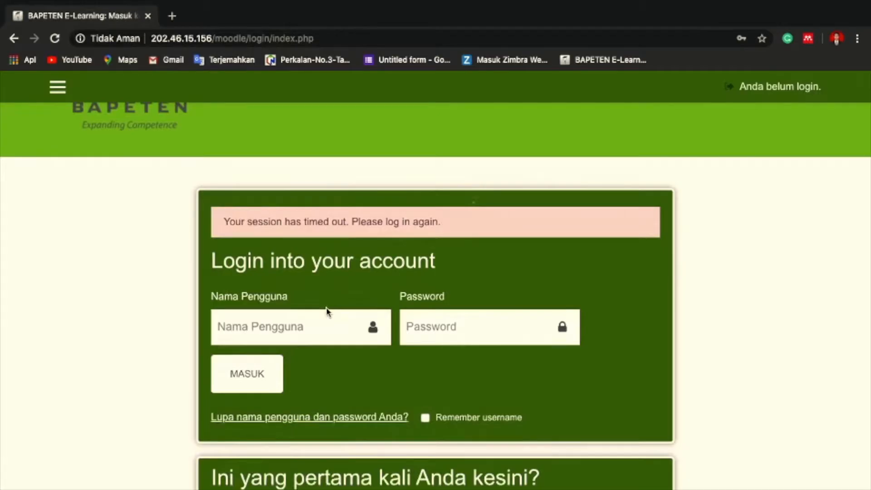
click(306, 332)
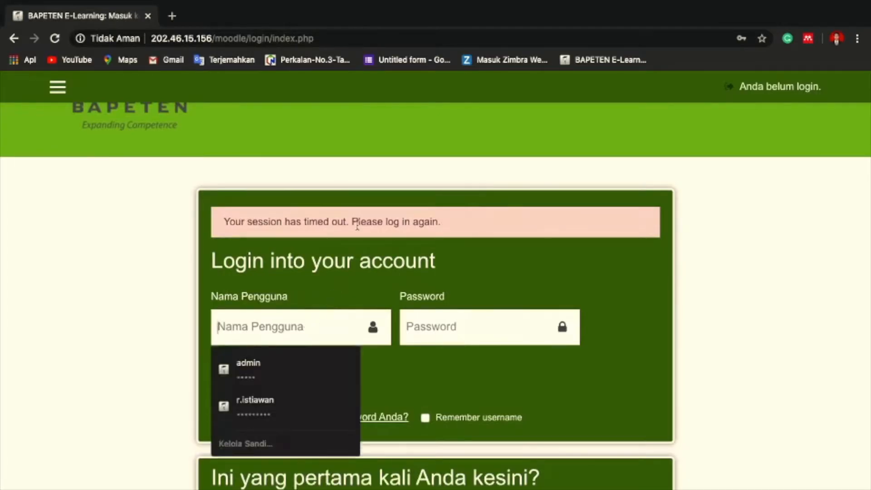
click(376, 117)
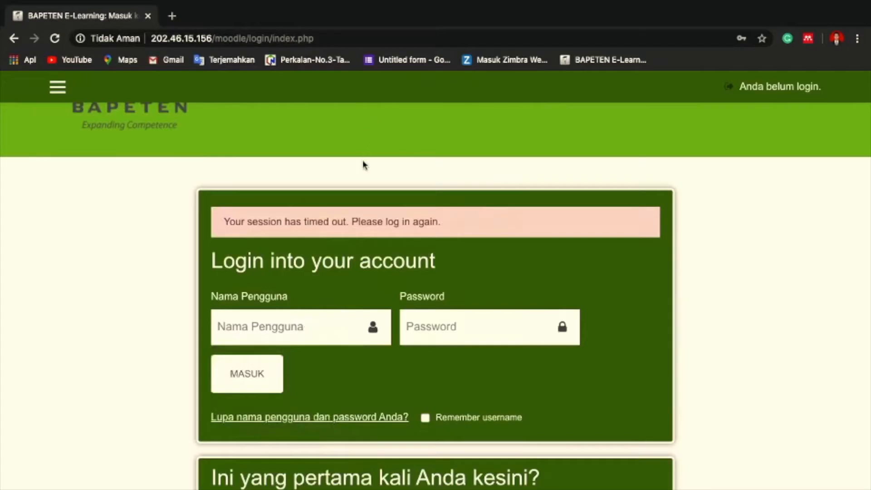
click(287, 337)
click(263, 372)
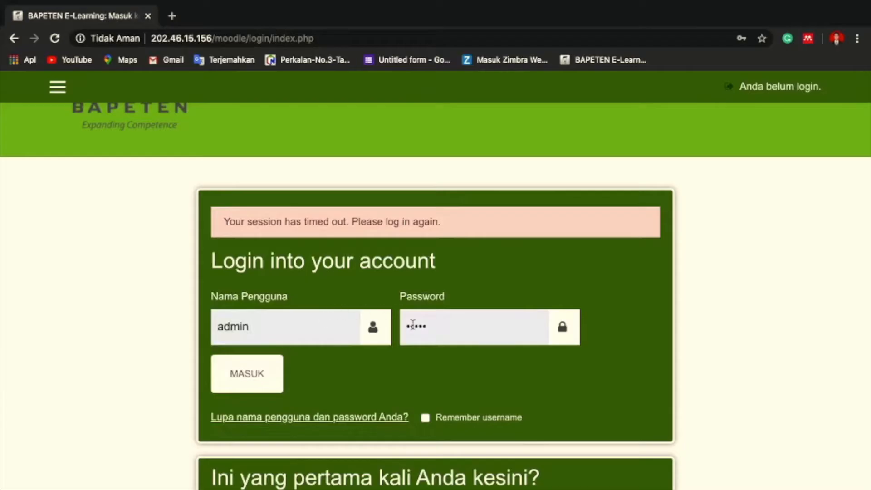
click(251, 378)
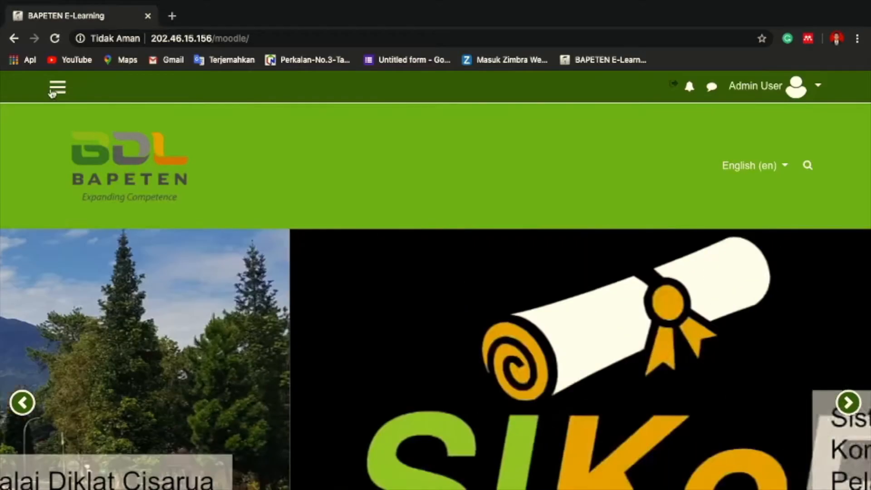
Step: Collapse all the categories in the Courses list on the home page
click(53, 92)
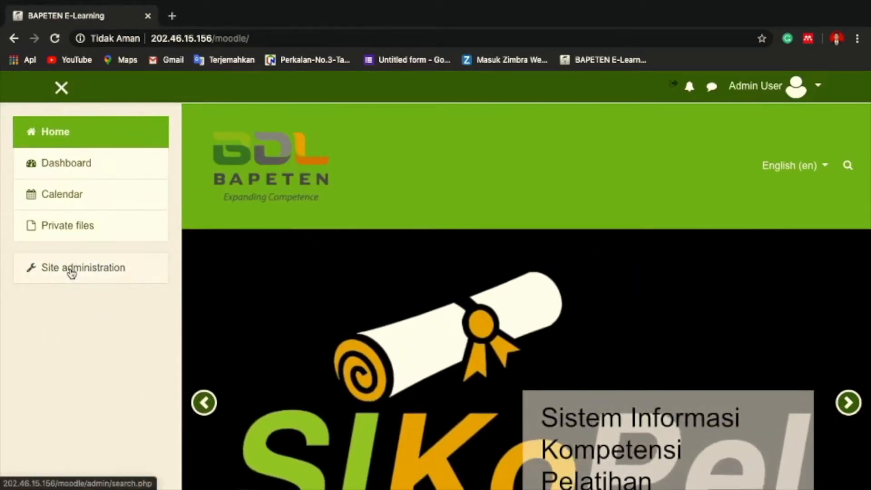
click(61, 88)
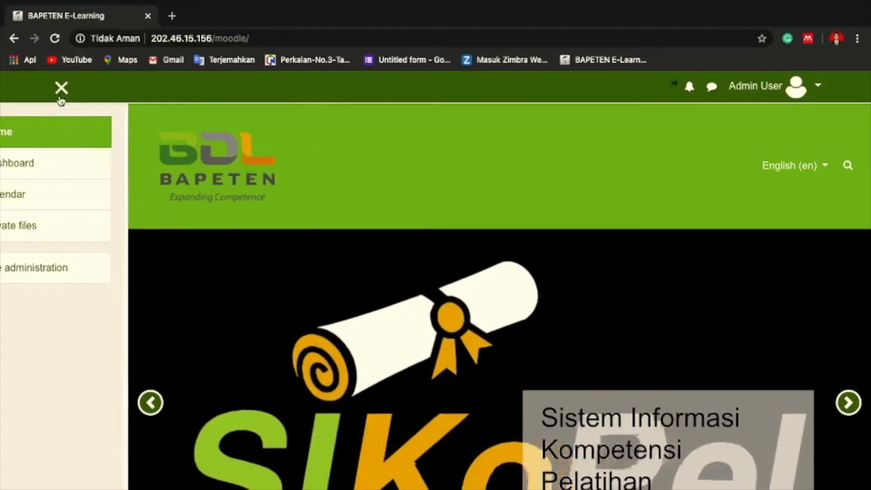
scroll(335, 181, down, 20)
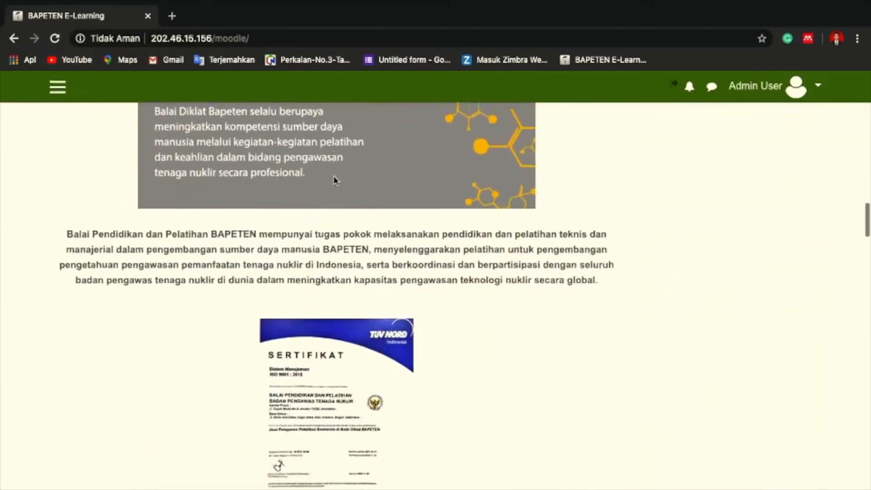
scroll(335, 181, down, 6)
scroll(335, 180, down, 5)
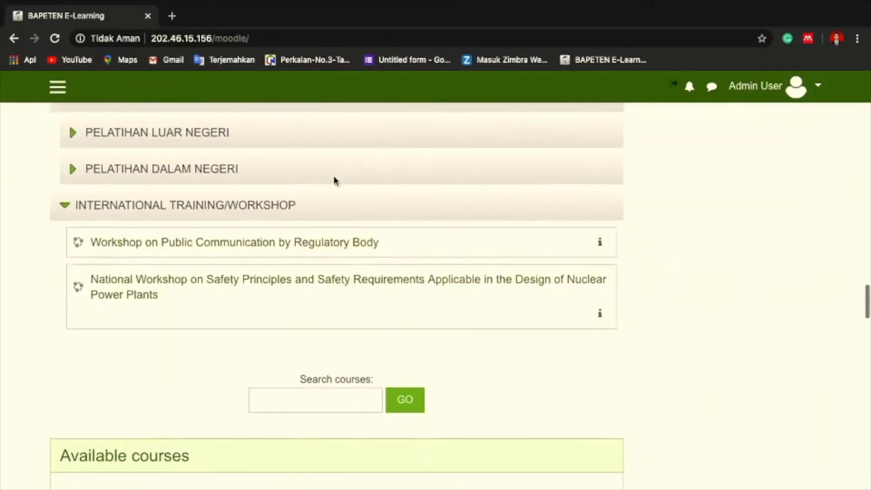
scroll(335, 180, up, 5)
scroll(335, 180, up, 4)
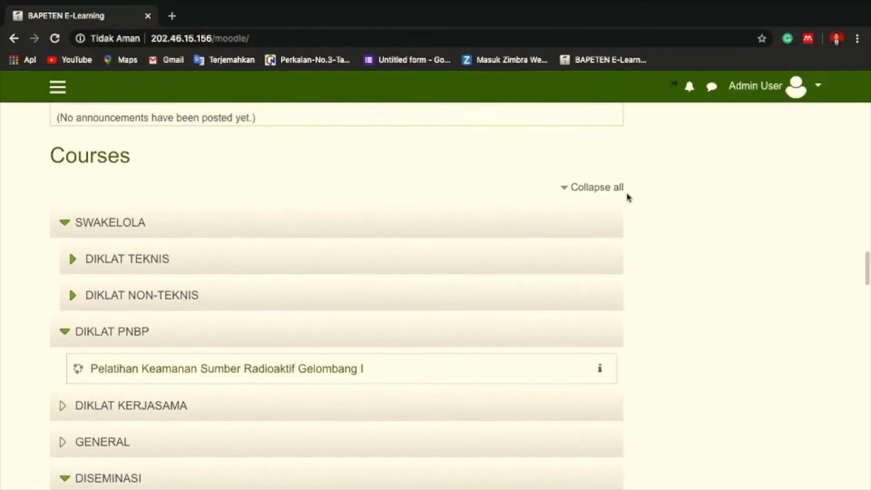
click(610, 193)
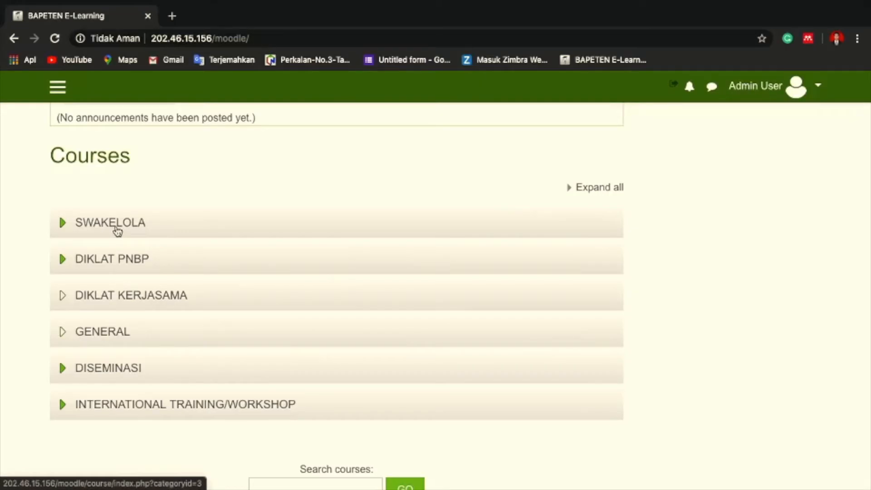
Step: Open the SWAKELOLA course category and start adding a new course in it
click(117, 231)
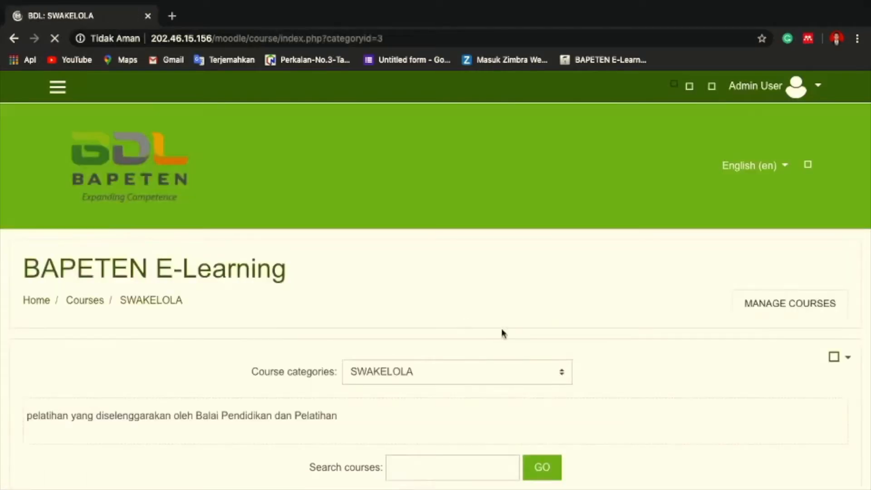
scroll(503, 335, down, 5)
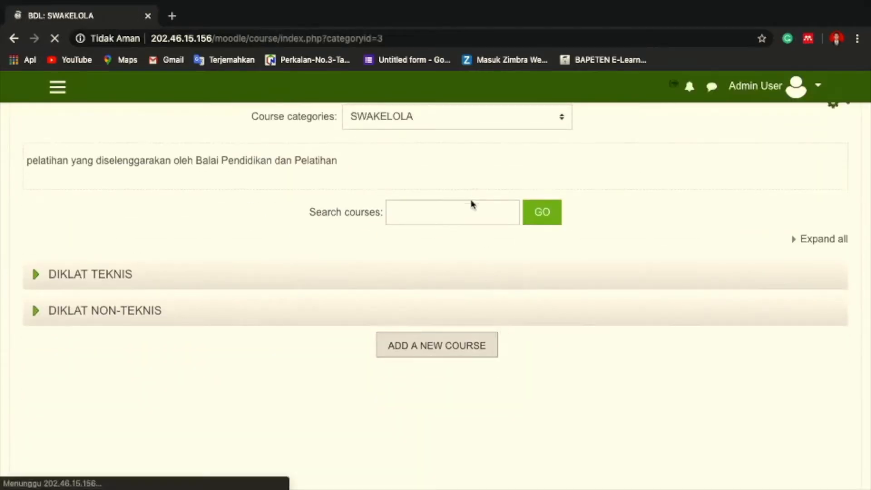
scroll(482, 252, up, 4)
scroll(482, 252, down, 3)
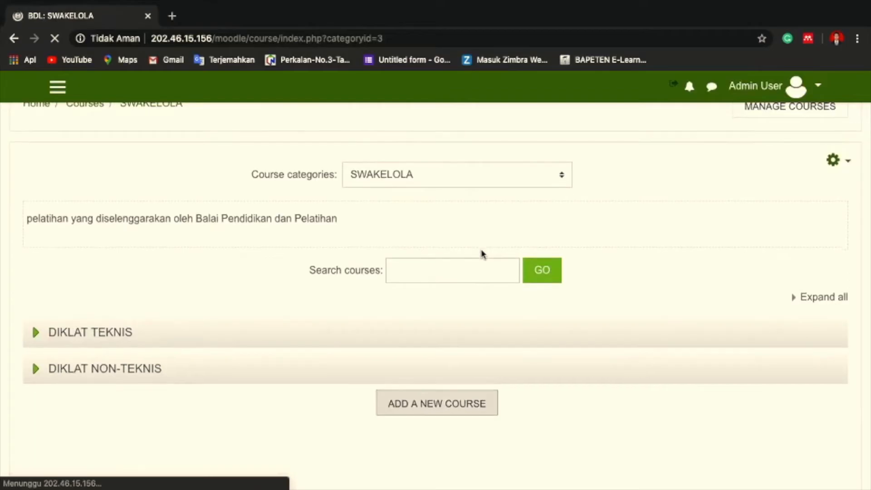
scroll(483, 254, down, 3)
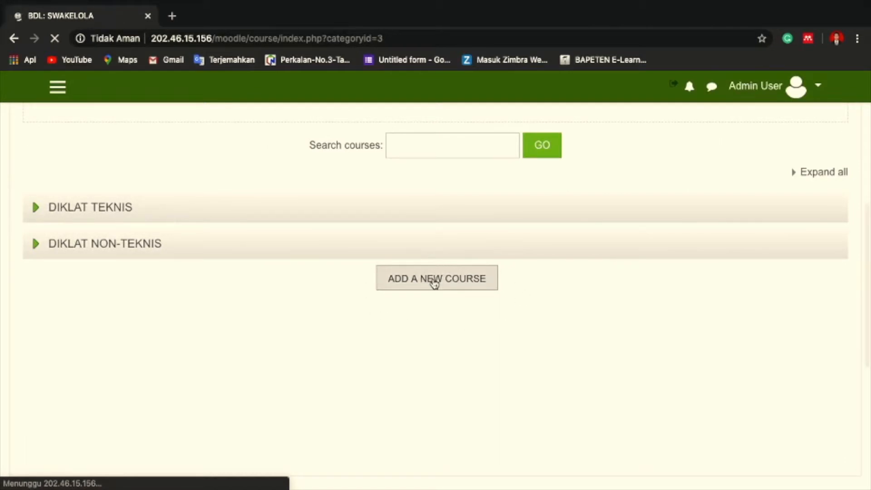
click(435, 281)
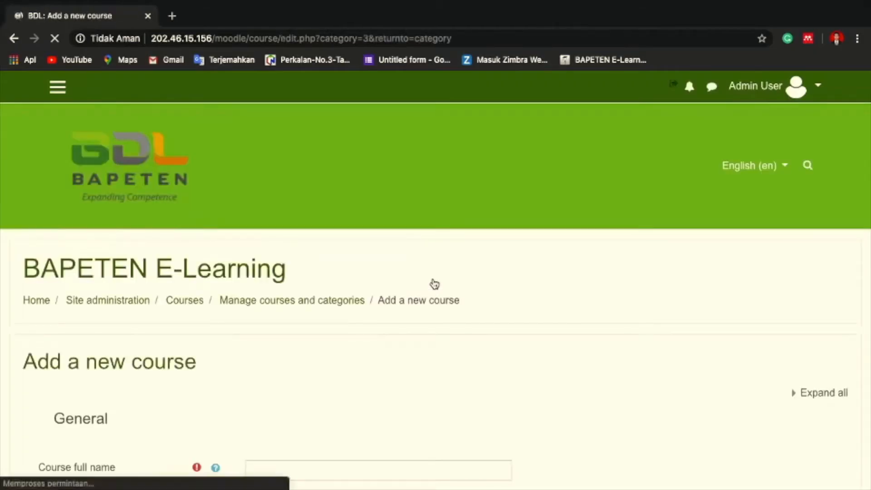
Step: Enter "CONTOH DIKLAT SWAKELOLA" as the full name of the new course
scroll(435, 284, down, 6)
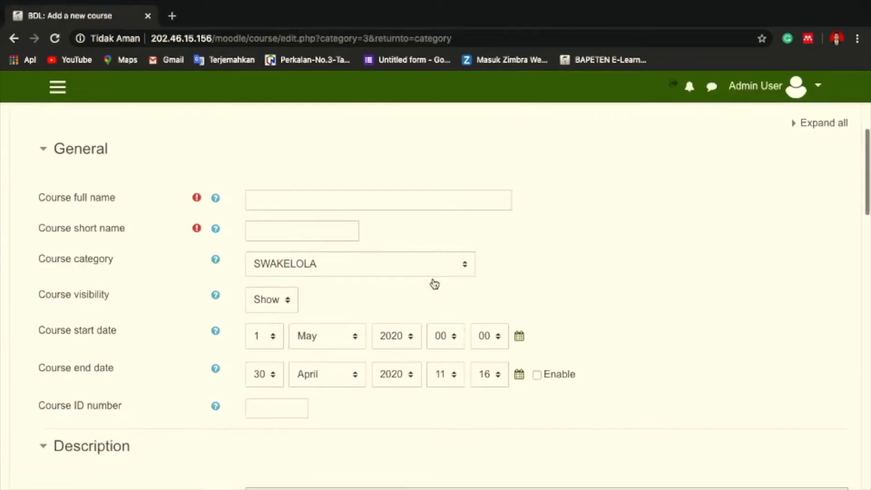
scroll(435, 284, down, 8)
scroll(435, 284, down, 12)
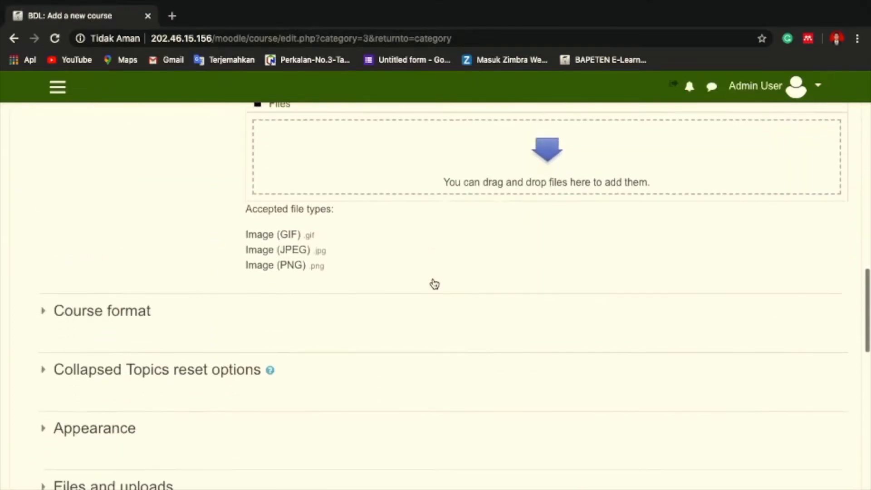
scroll(435, 285, up, 6)
scroll(435, 285, up, 15)
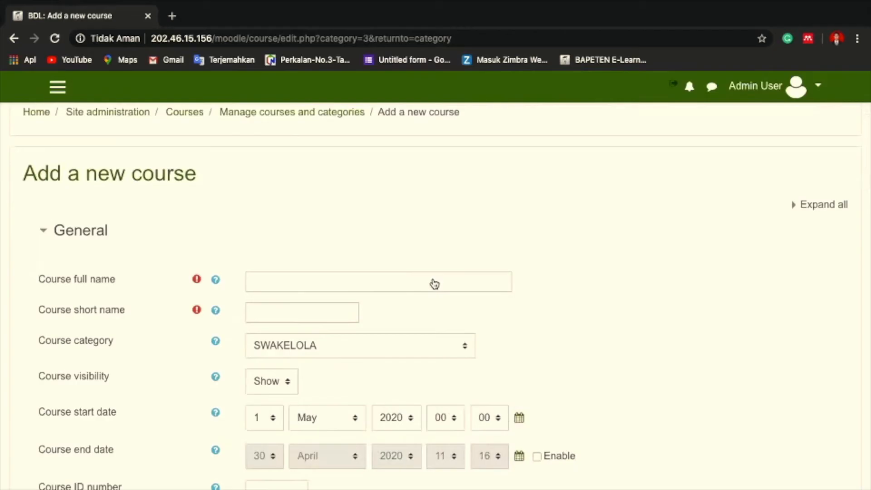
click(361, 283)
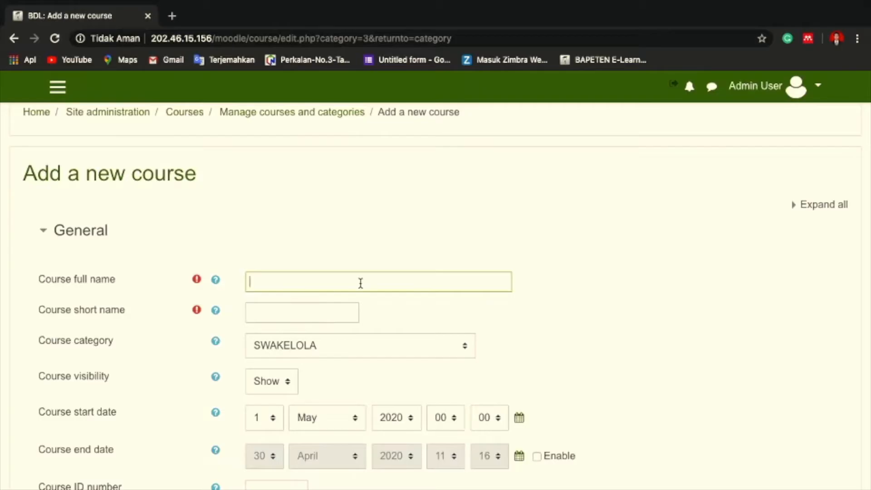
text(s)
key(BackSpace)
text(CONTOH DIKLAT)
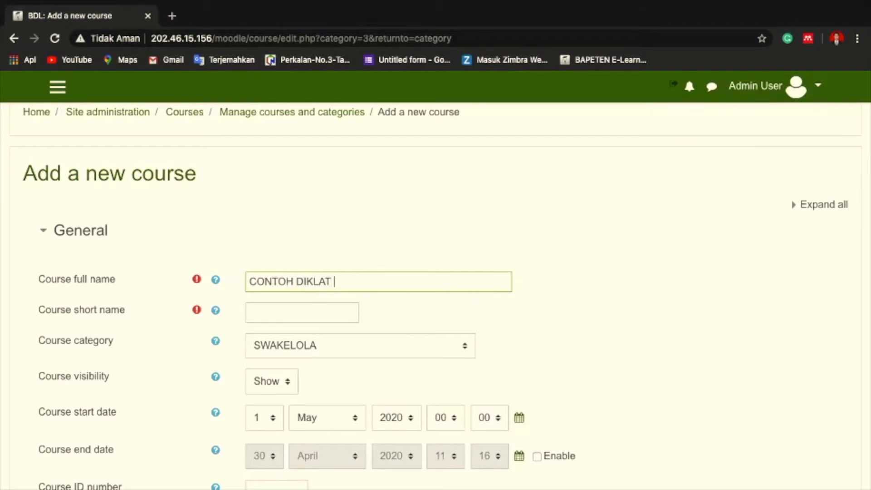
text(SWAKELOLA)
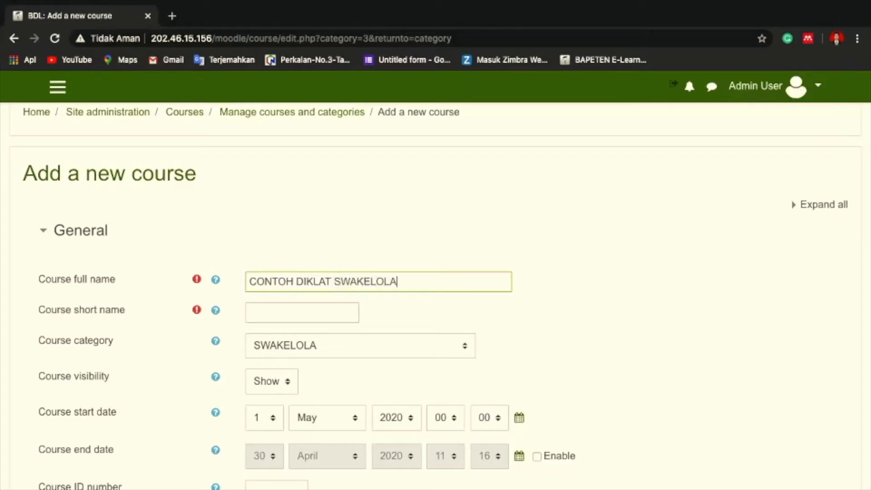
Step: Set the course short name to "SWAKELOLA" and the course category to SWAKELOLA / DIKLAT TEKNIS
click(275, 318)
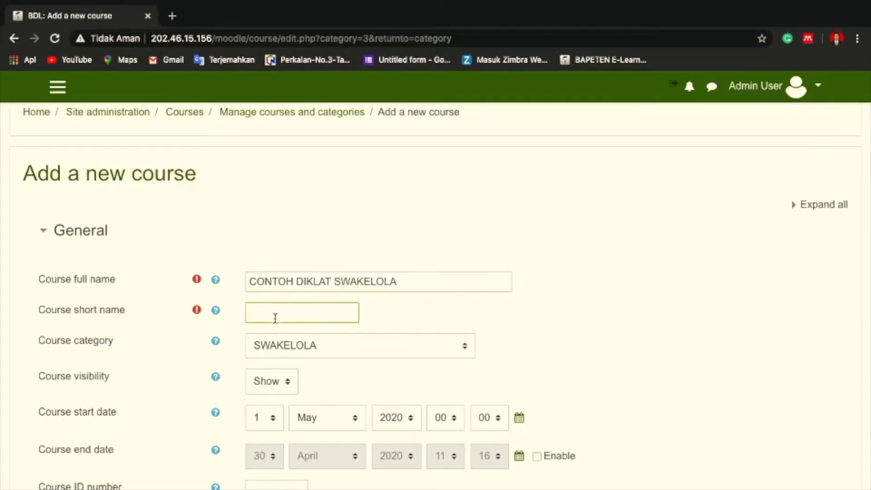
text(SWAKELO)
text(LA)
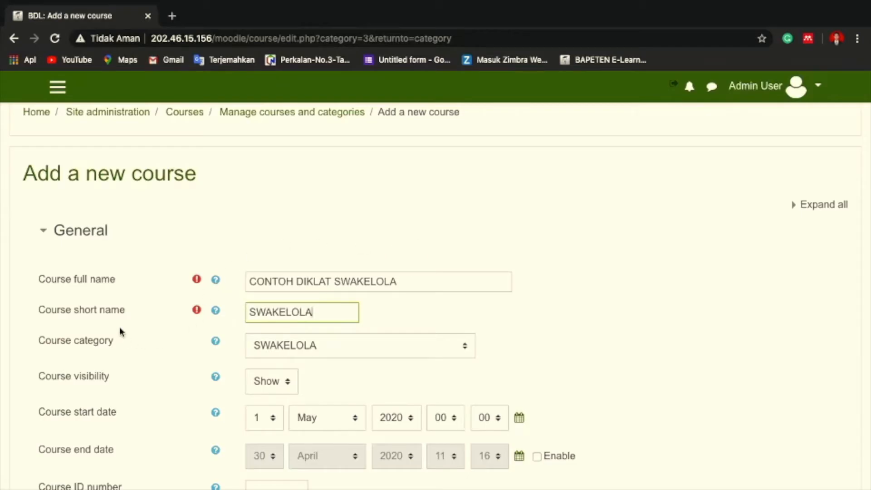
click(464, 345)
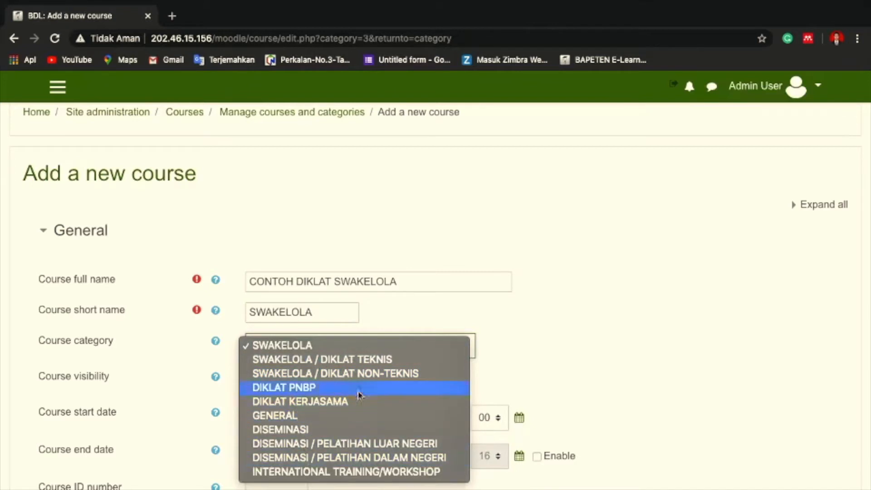
click(389, 359)
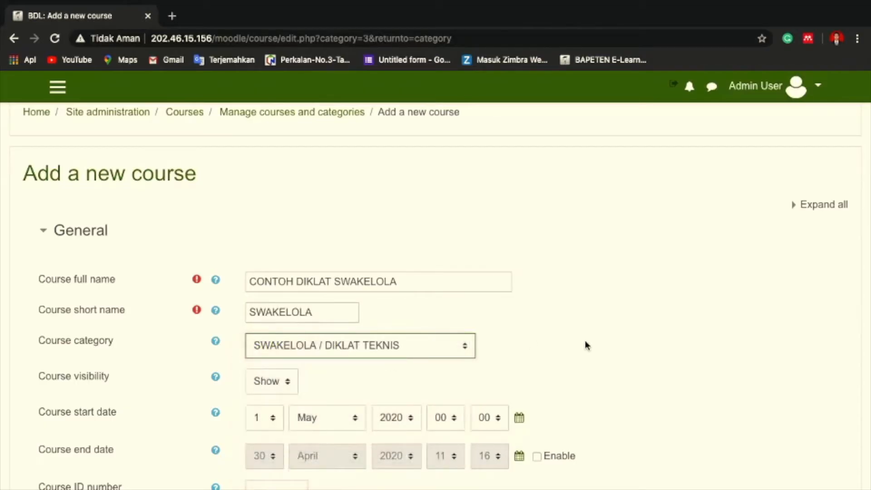
Step: Keep the course visibility set to Show and enable the course end date
scroll(585, 345, down, 3)
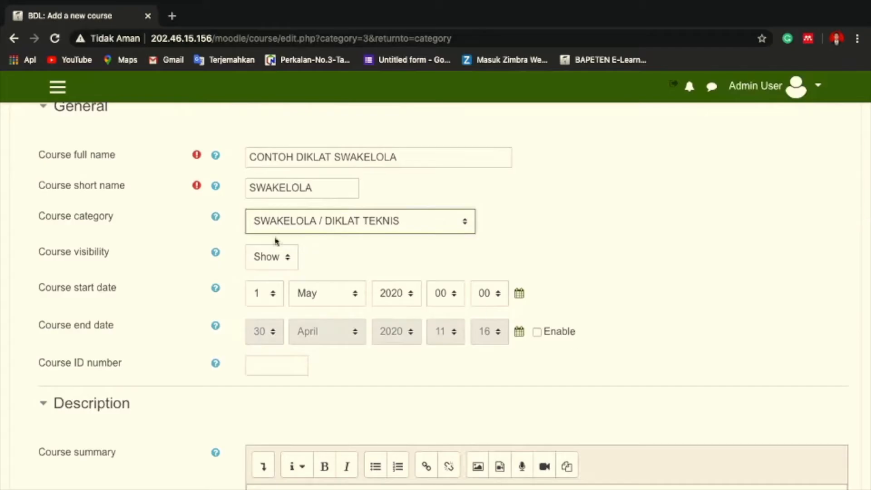
click(289, 261)
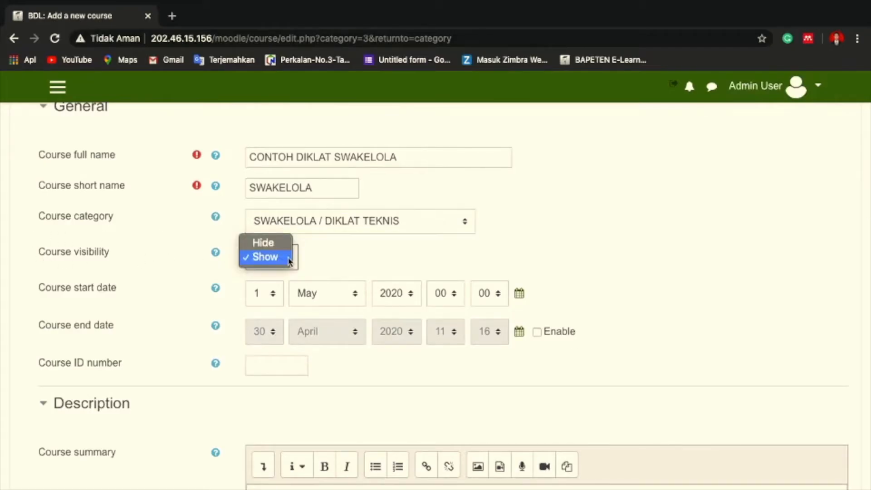
click(363, 261)
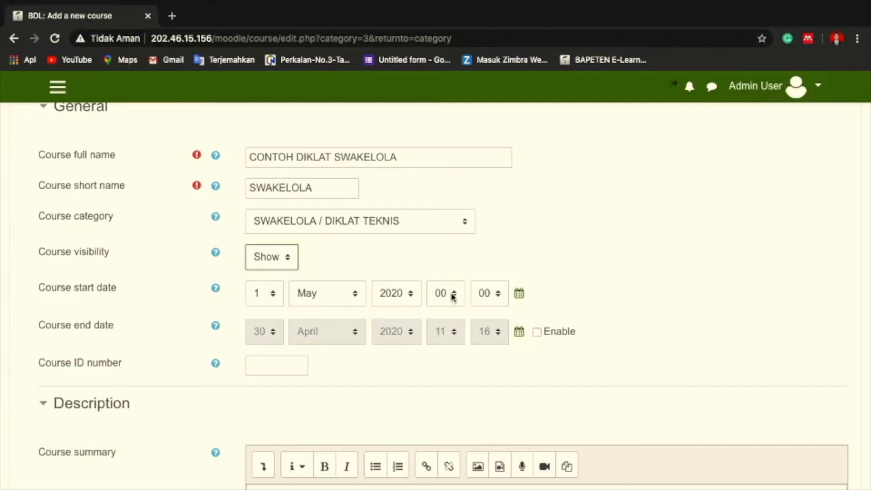
click(537, 333)
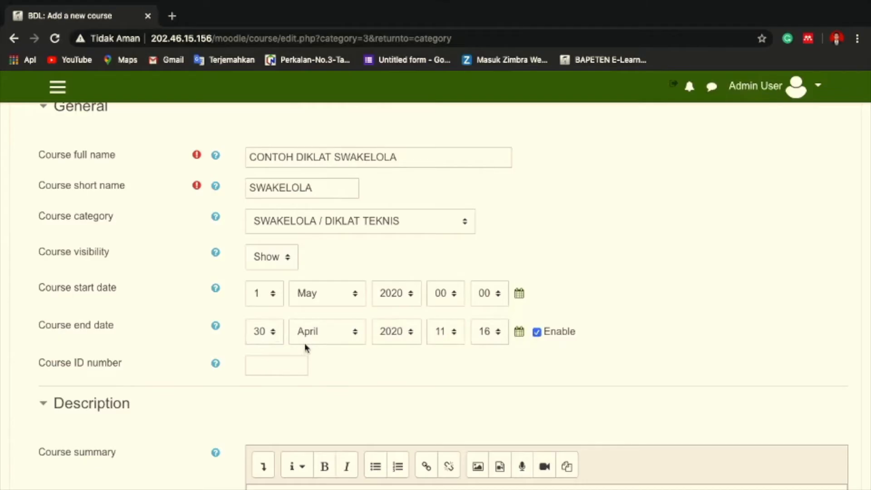
Step: Set the month of the course end date to May and enter "SWA 1" as the course ID number
click(356, 332)
click(345, 345)
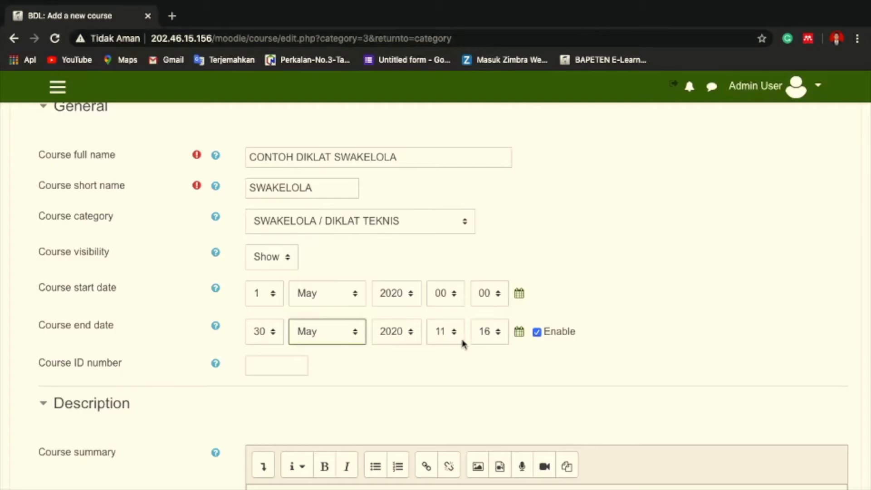
click(271, 367)
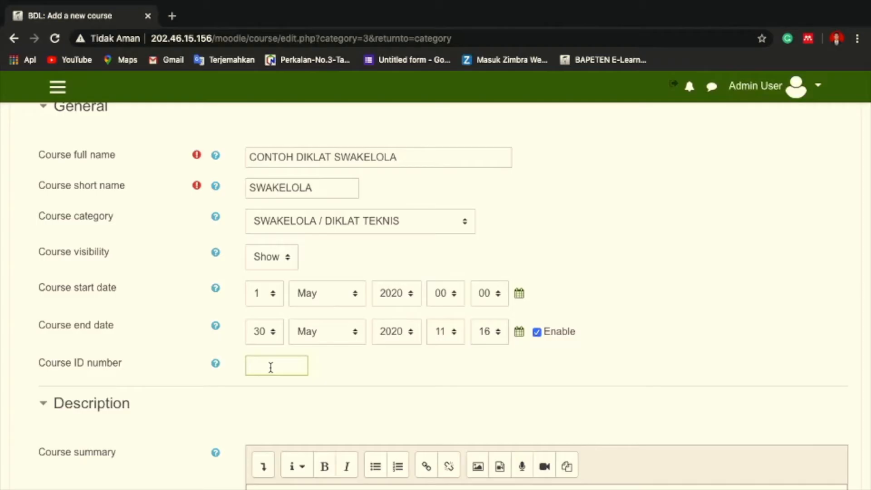
text(SWA 1)
click(554, 369)
Step: Enter "Diklat ini bertujuan ...." as the course summary in the Description section
scroll(555, 369, down, 3)
scroll(554, 369, down, 2)
click(439, 299)
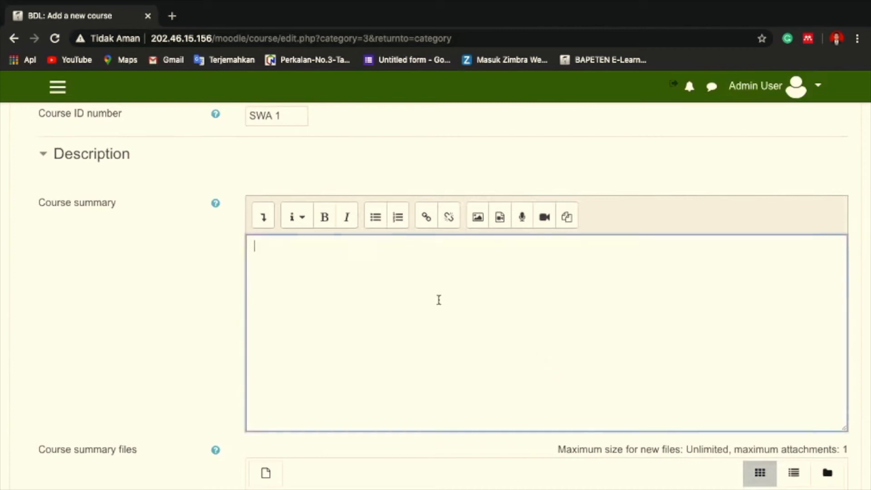
text(D)
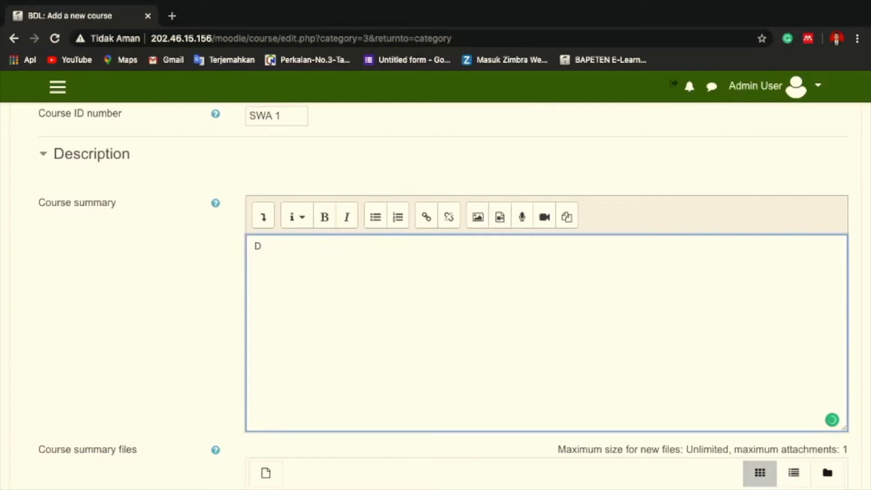
text(ikt)
key(BackSpace)
text(lat ini bertujuan )
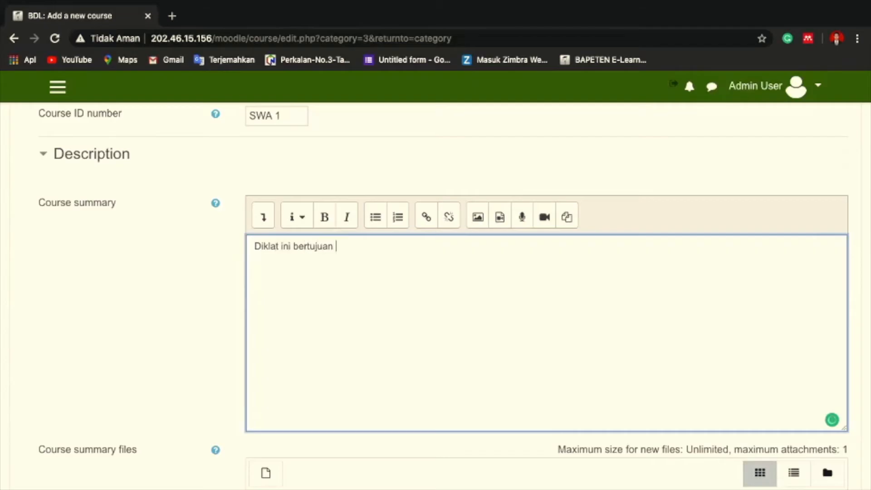
text(....)
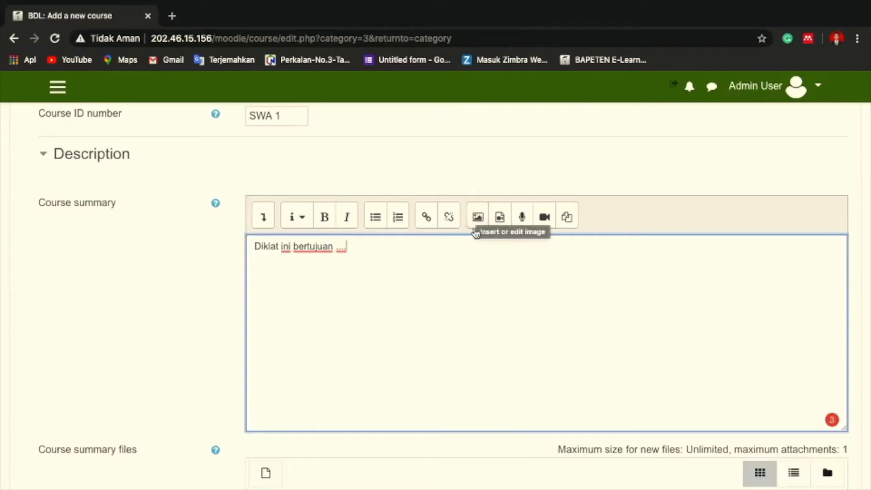
Step: Expand the Course format settings and change the course format to Tiles format
scroll(439, 319, down, 1)
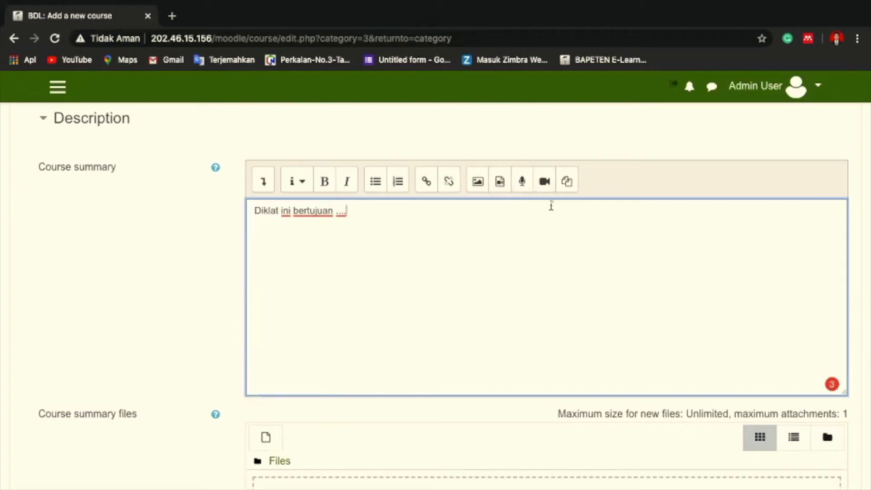
scroll(531, 243, down, 3)
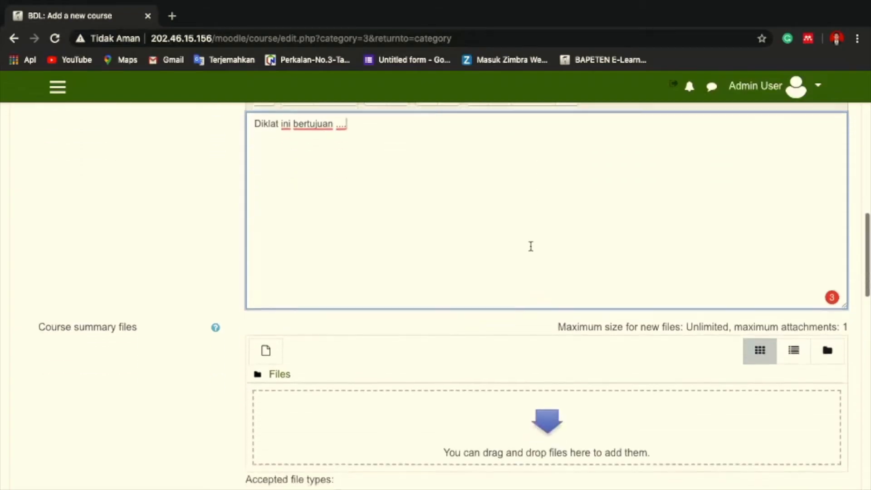
scroll(531, 245, up, 3)
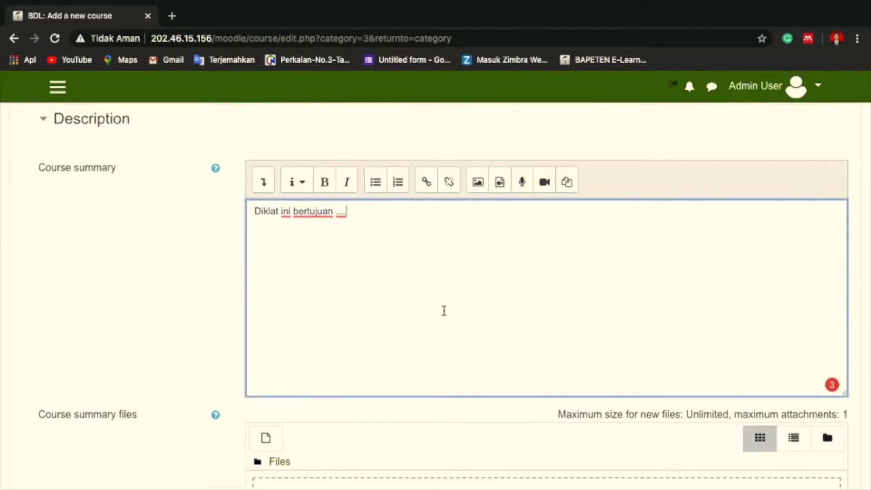
scroll(415, 301, down, 4)
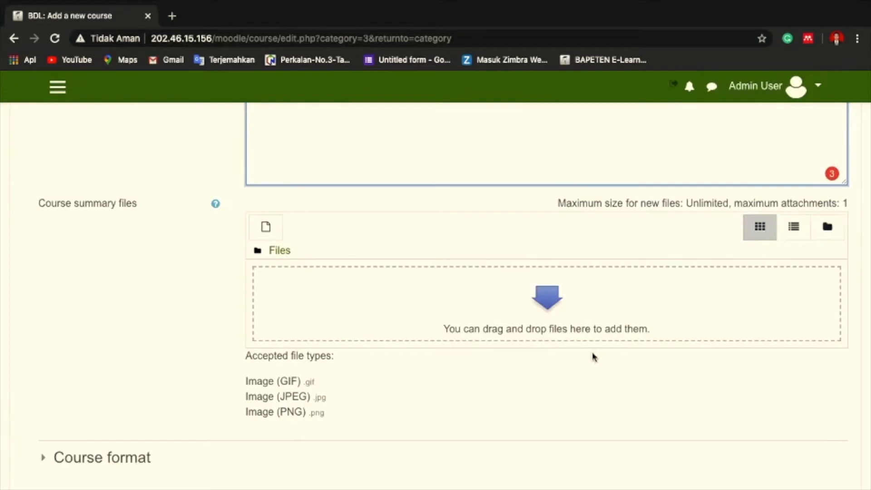
scroll(593, 356, down, 5)
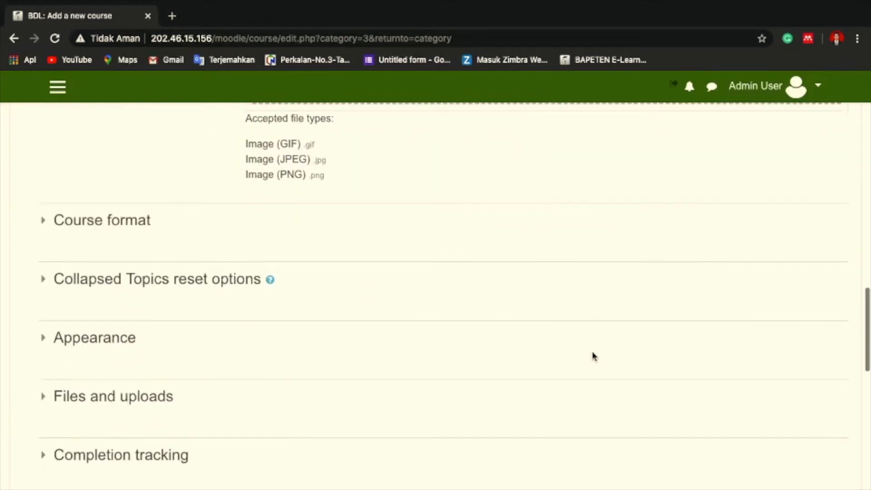
click(96, 225)
scroll(520, 252, down, 3)
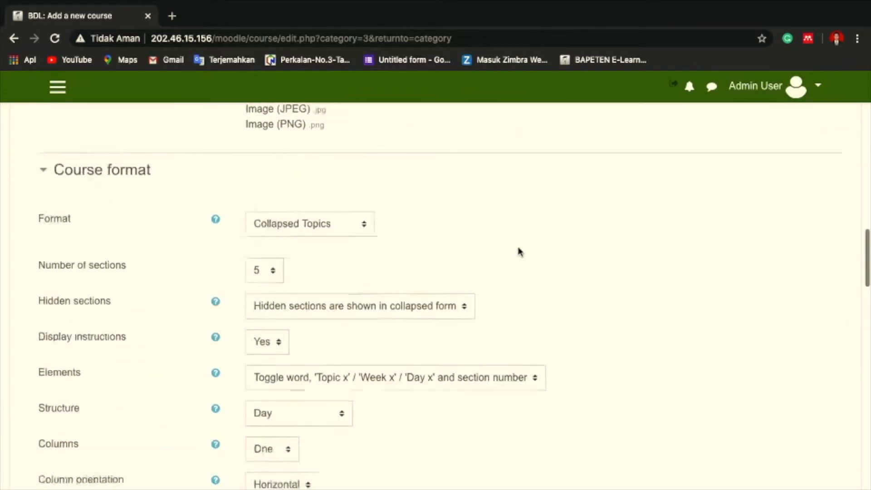
scroll(520, 251, up, 2)
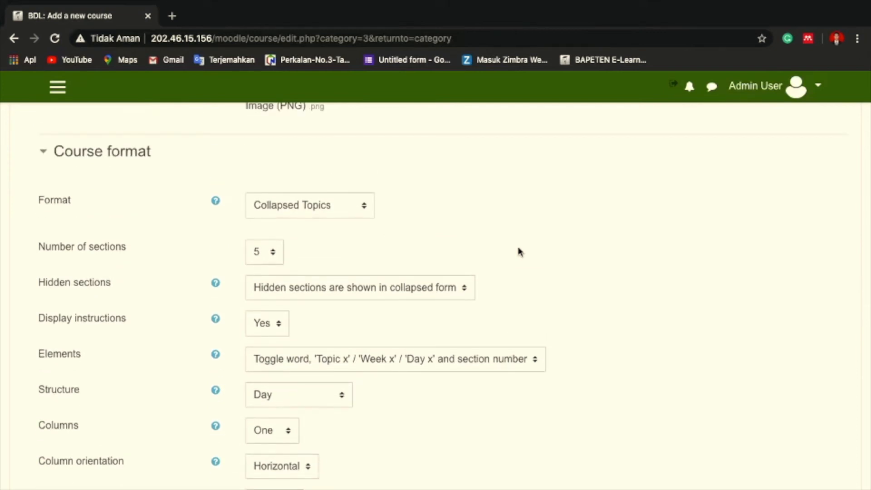
click(367, 212)
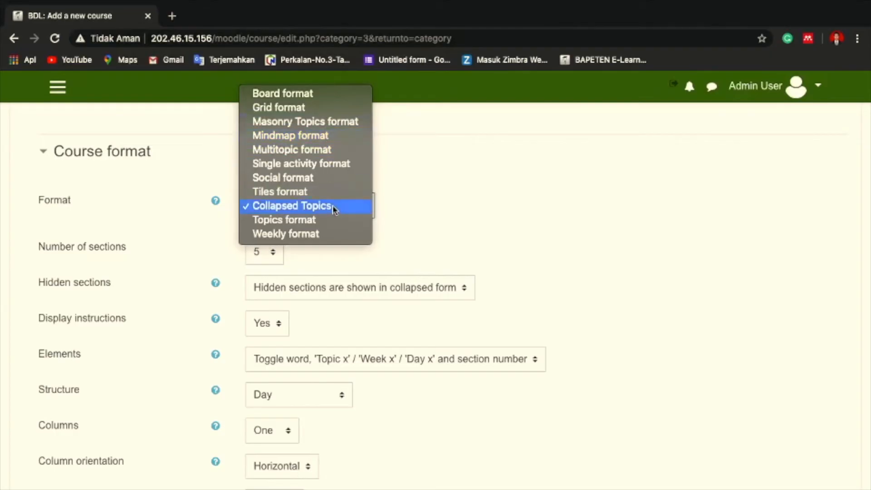
click(311, 195)
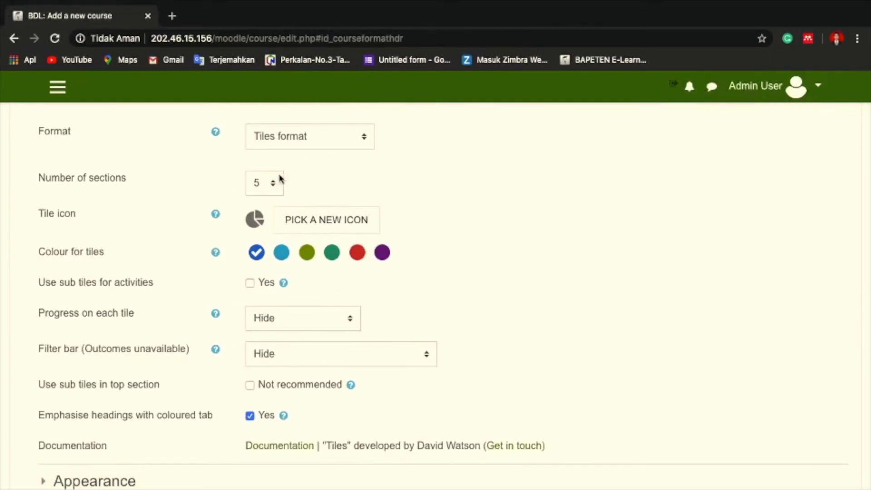
Step: Look through the choices for the number of sections and the icons available for the tiles, keeping the current selections
click(271, 186)
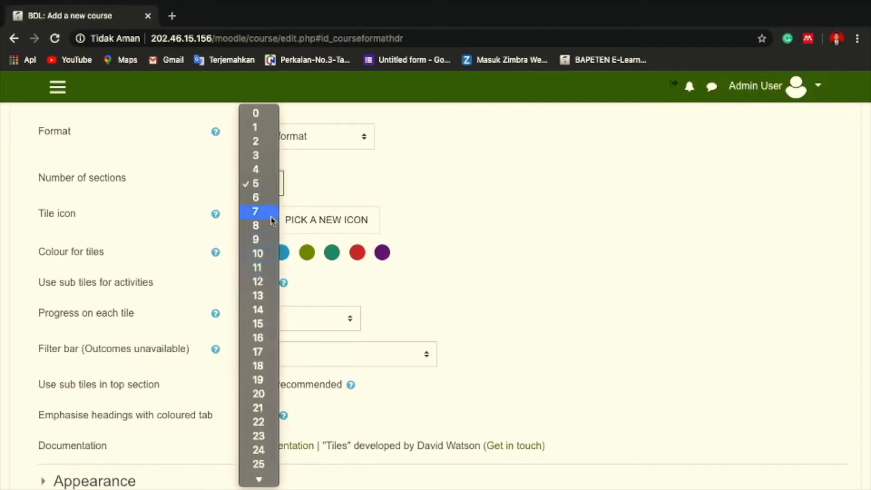
click(487, 168)
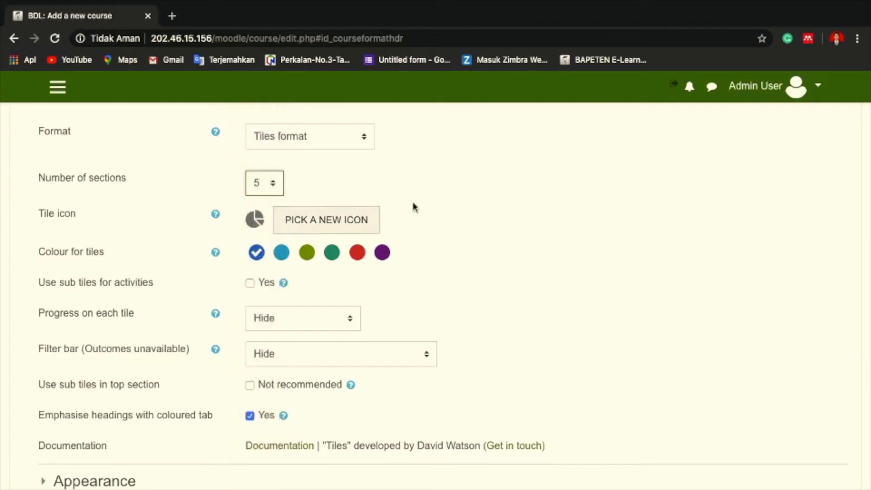
click(311, 227)
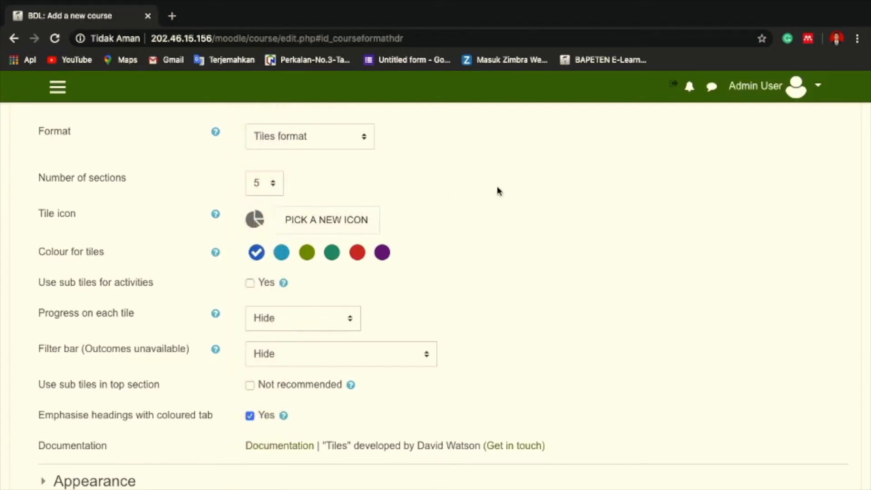
scroll(420, 323, down, 2)
scroll(420, 323, up, 2)
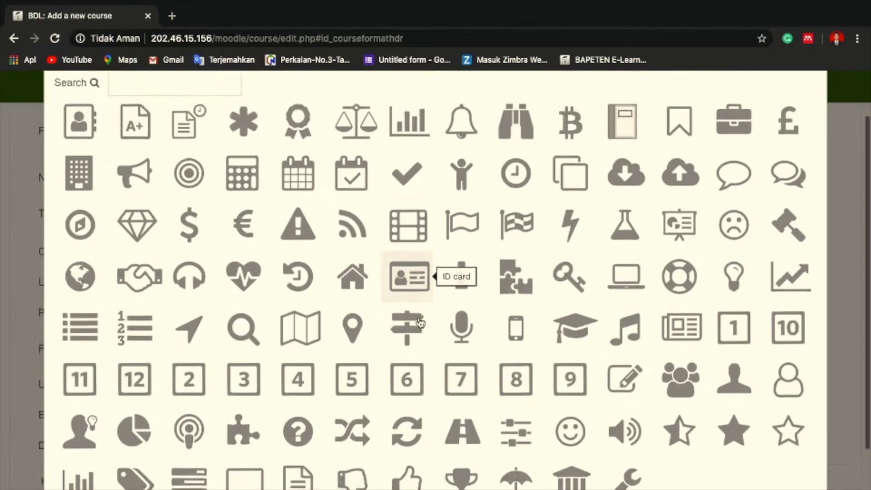
scroll(345, 273, down, 2)
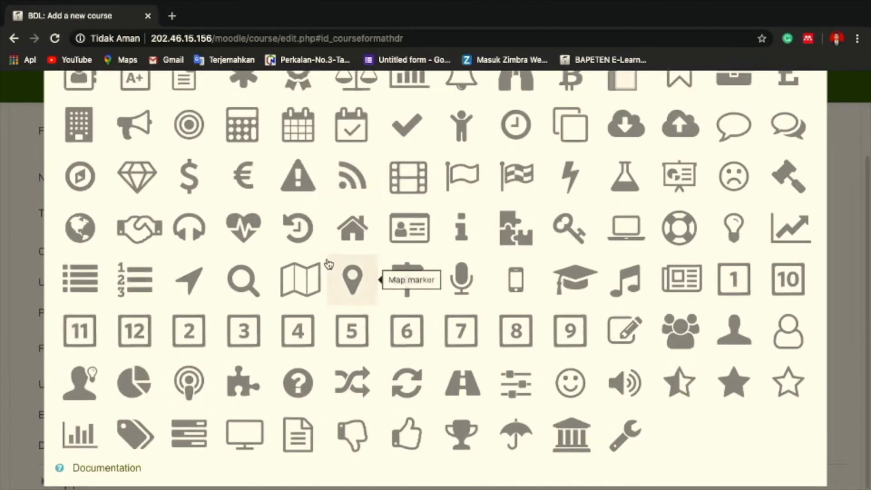
scroll(395, 306, up, 2)
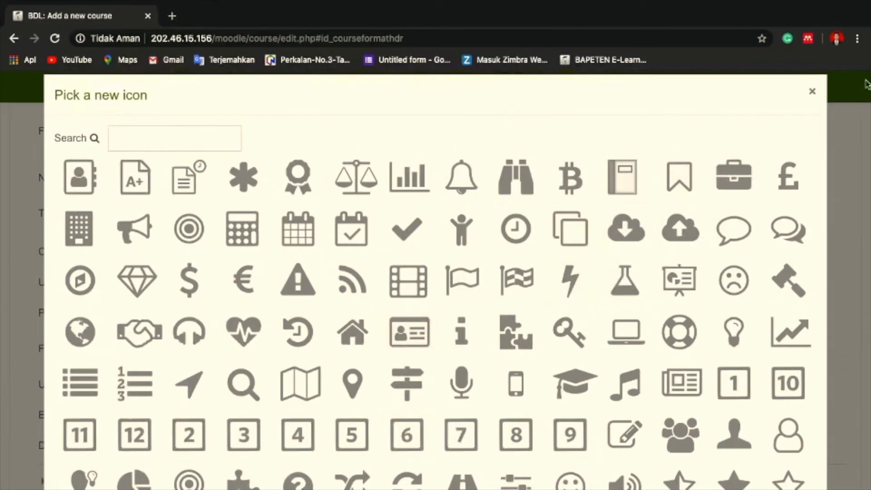
click(812, 91)
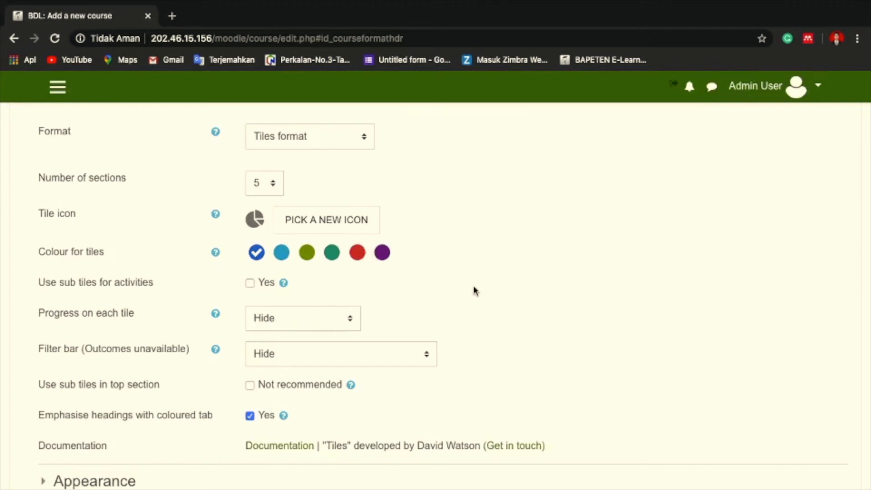
Step: Set the progress on each tile to "Show as % in circle" and enable sub tiles in the top section
scroll(556, 256, down, 2)
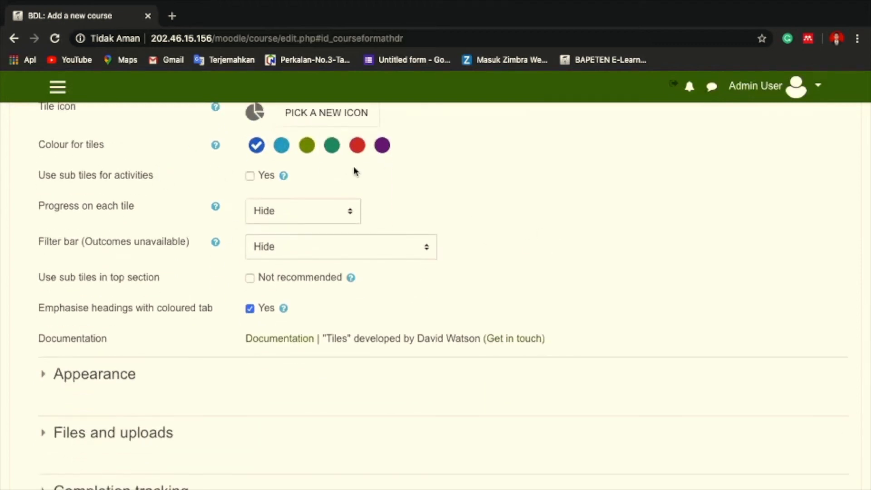
scroll(343, 178, down, 1)
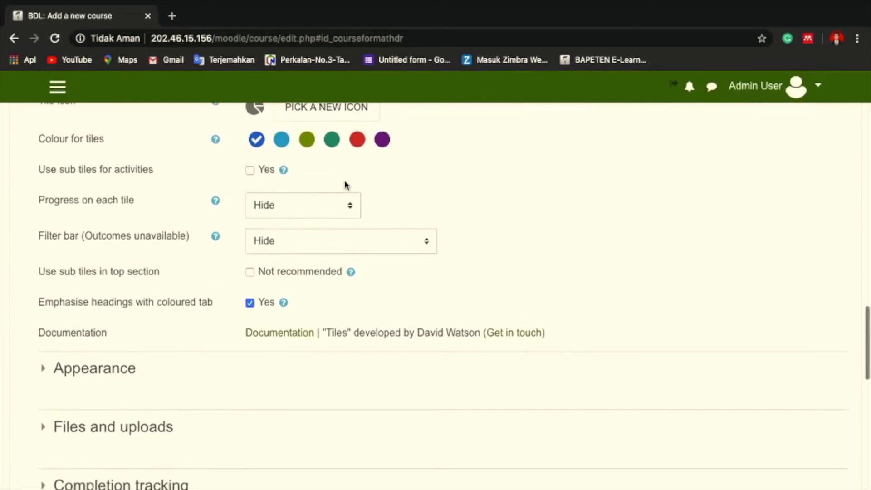
click(351, 212)
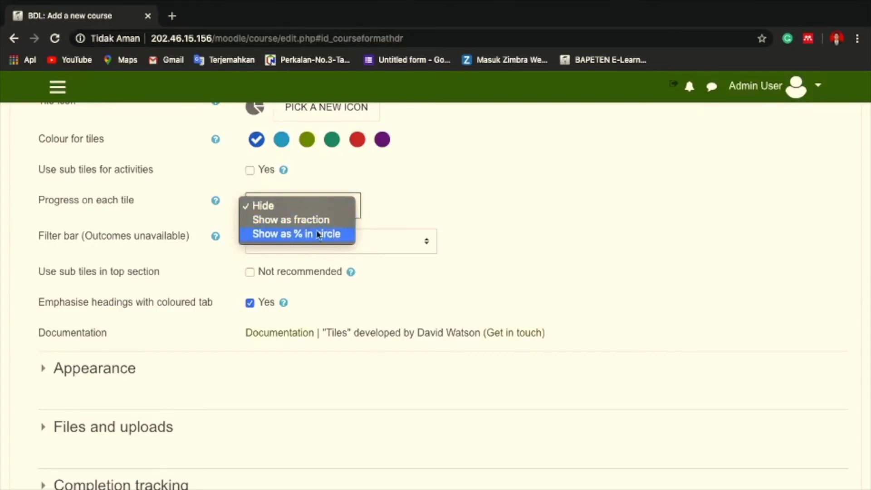
click(428, 206)
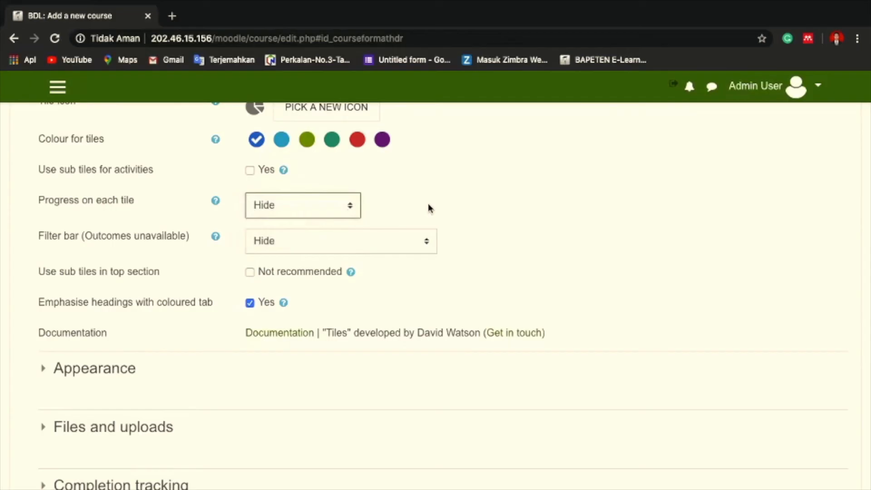
click(350, 208)
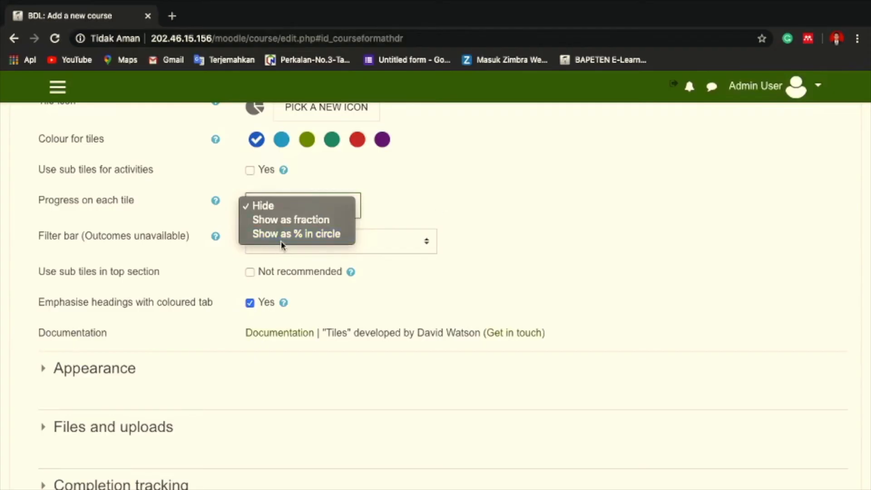
click(447, 200)
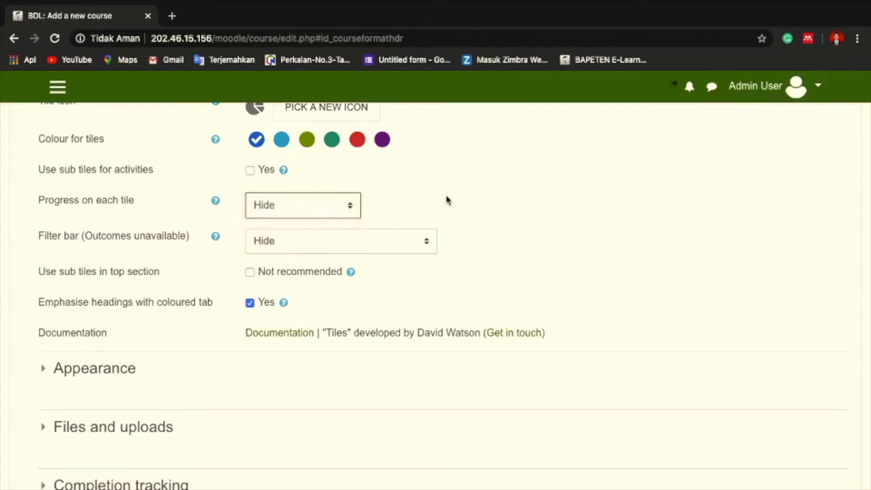
click(353, 209)
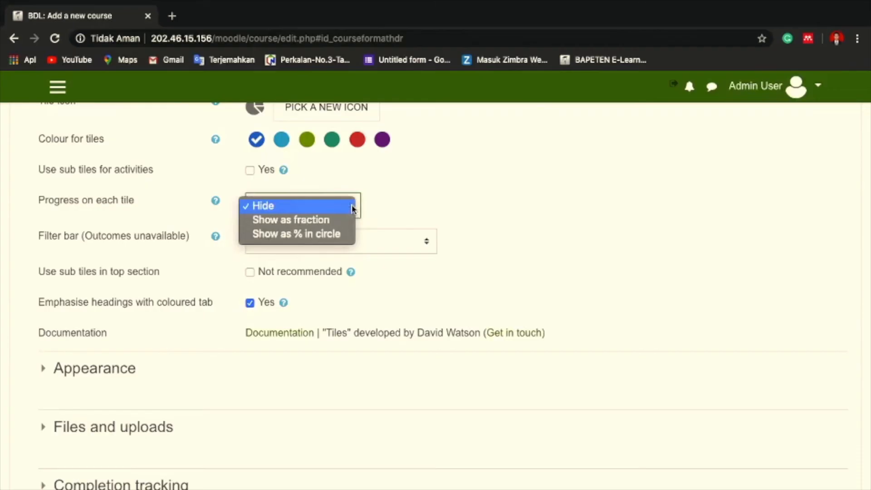
click(335, 234)
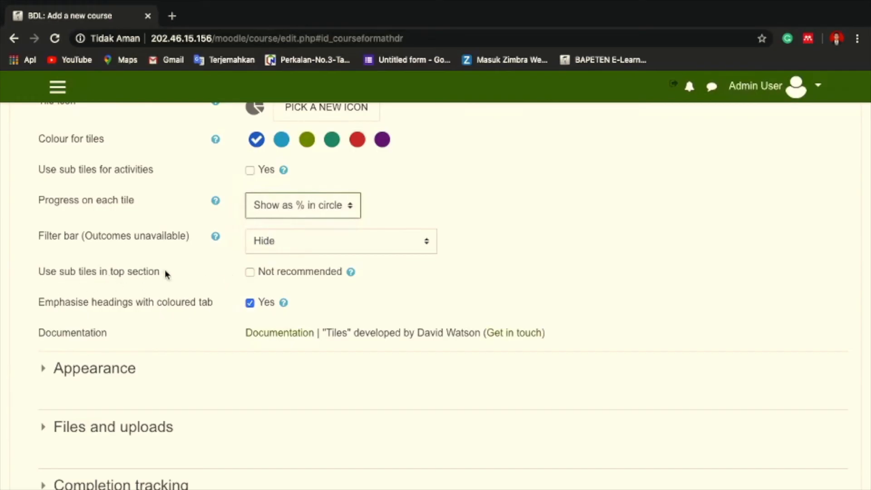
scroll(345, 298, down, 2)
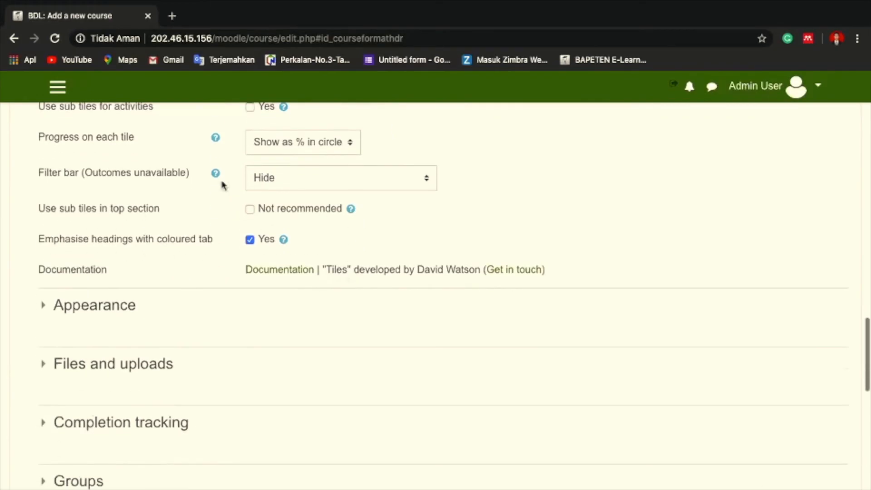
click(251, 210)
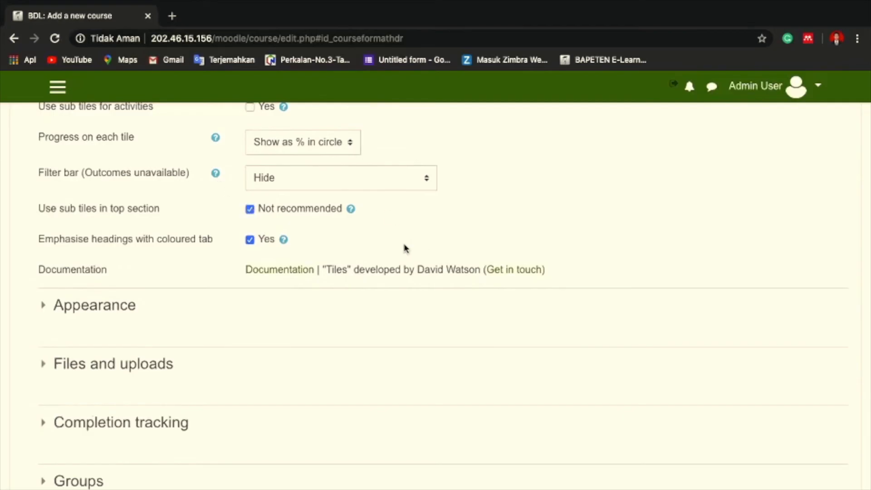
Step: Expand the Appearance settings and review the language, announcements, gradebook and activity report options
scroll(405, 248, down, 3)
scroll(405, 248, up, 1)
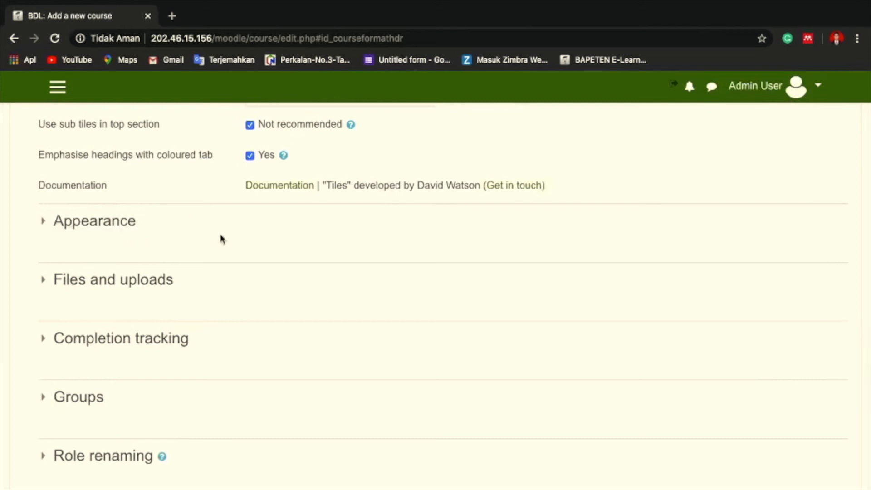
click(94, 224)
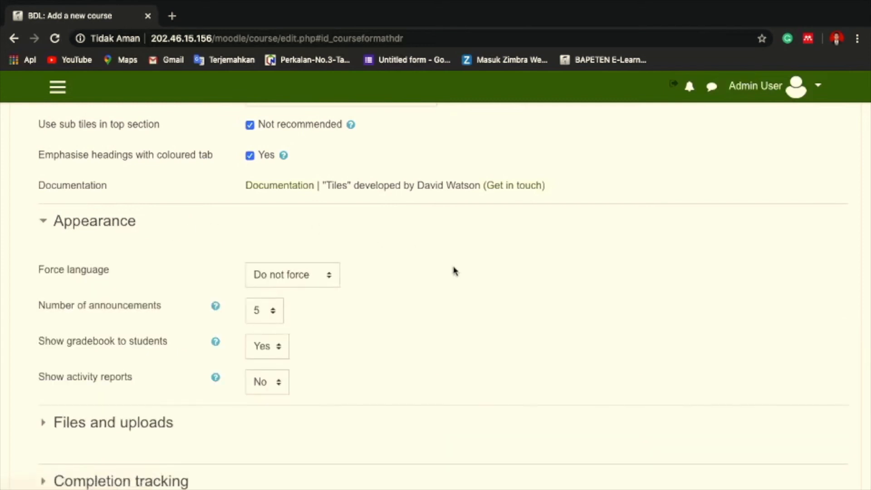
scroll(453, 270, down, 3)
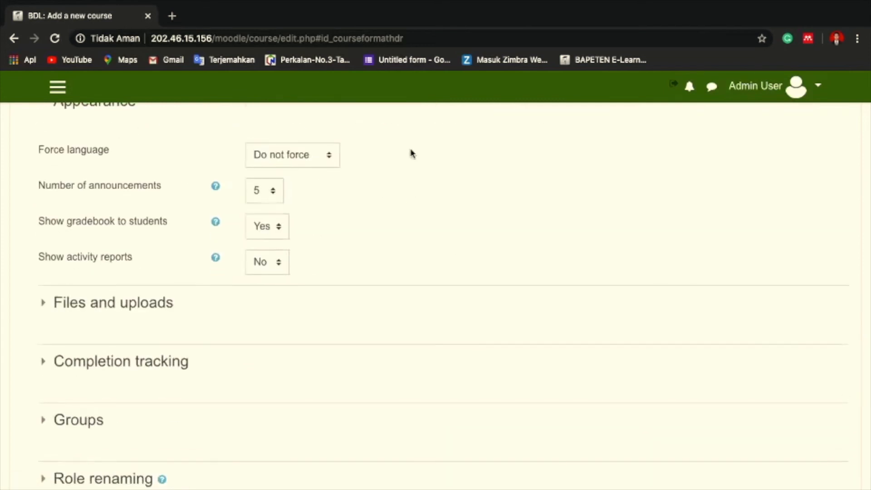
Step: Expand the Files and uploads settings and set the course's maximum upload size to 50MB
scroll(407, 220, down, 2)
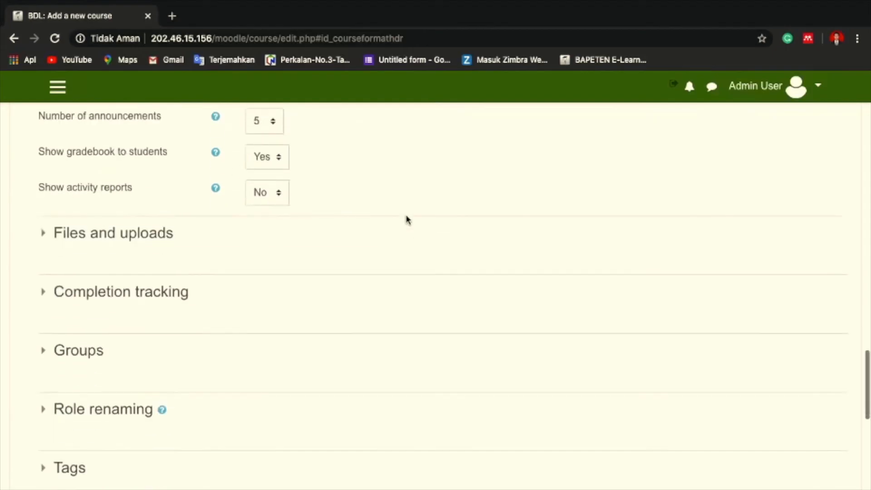
click(121, 234)
scroll(418, 231, down, 2)
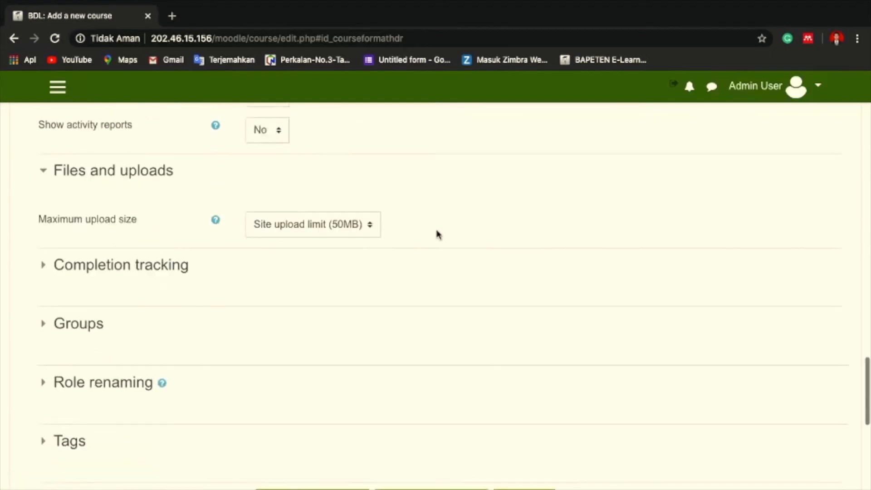
click(375, 209)
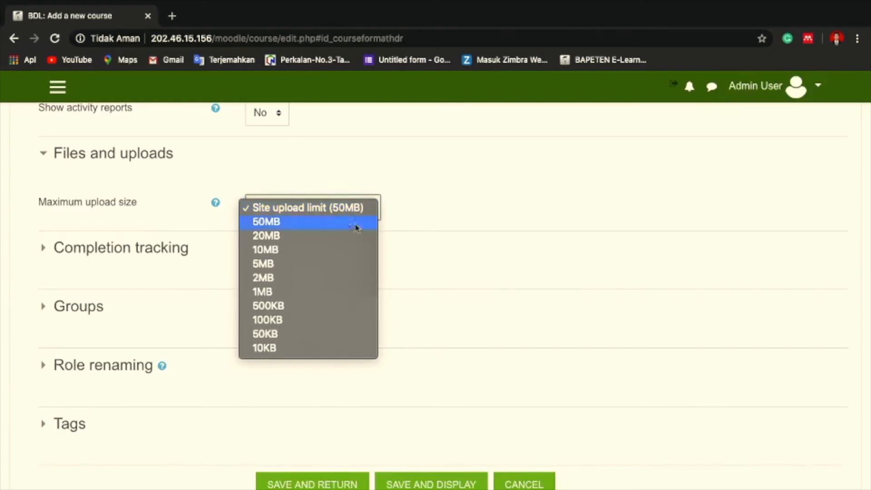
click(444, 216)
click(372, 210)
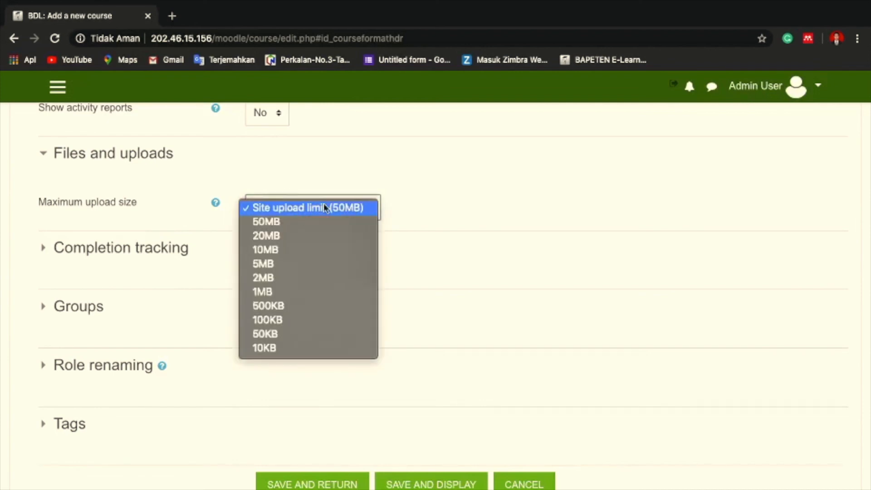
click(291, 222)
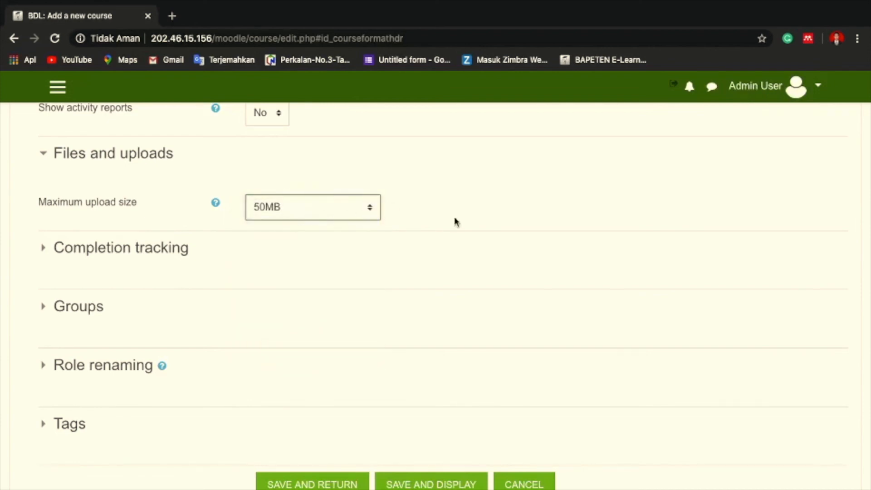
Step: Expand the Completion tracking and Groups settings and review their options, keeping the current selections
scroll(454, 218, down, 3)
scroll(454, 218, up, 1)
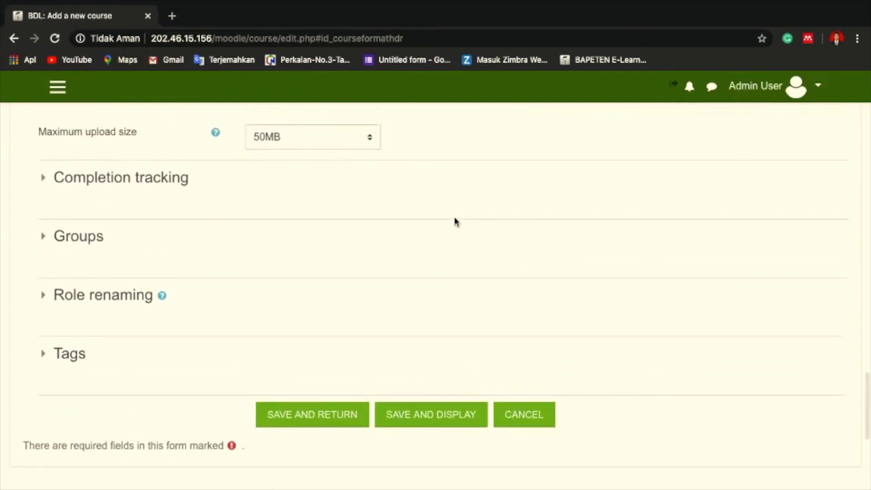
click(140, 179)
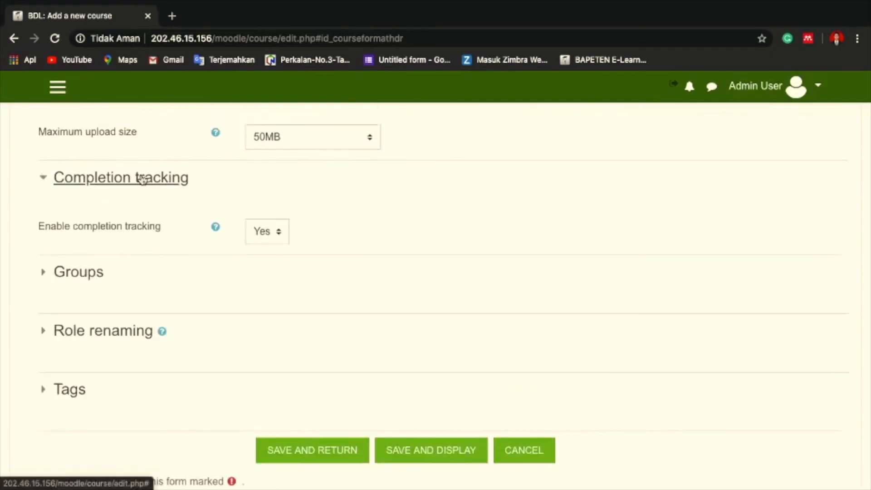
scroll(431, 210, down, 1)
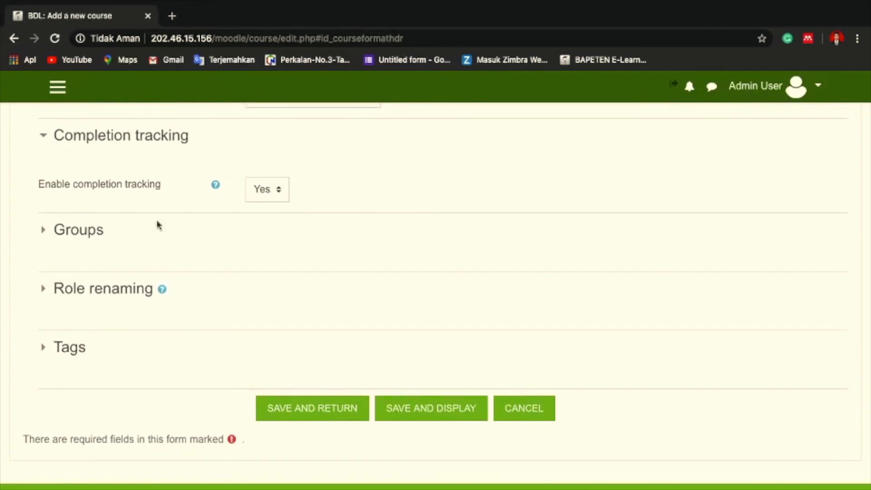
click(79, 232)
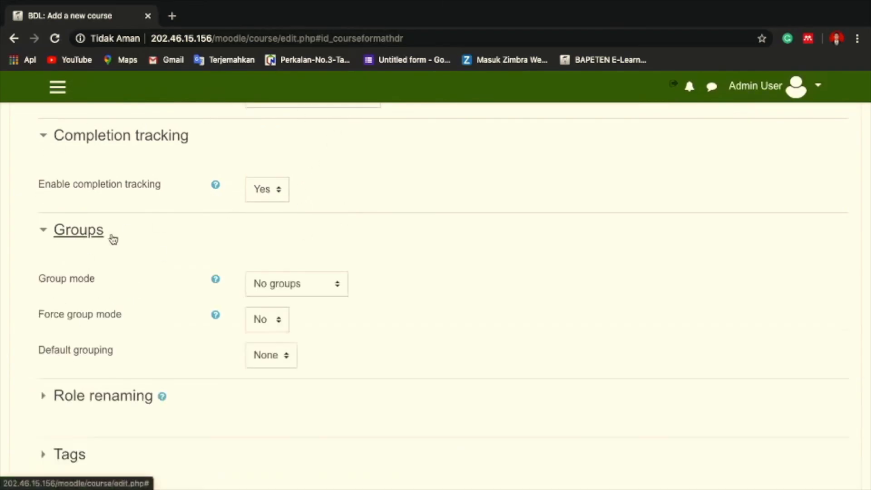
Step: Expand the Role renaming and Tags settings and review their fields, leaving them empty
scroll(227, 264, down, 4)
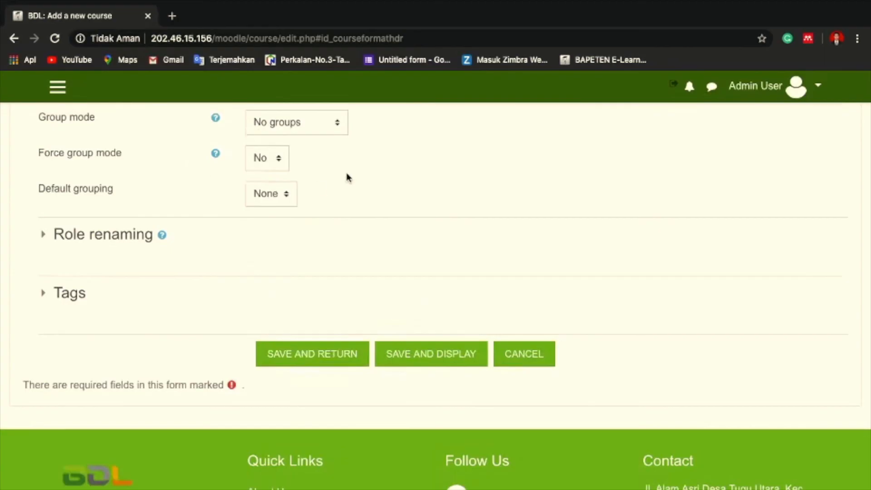
click(114, 235)
scroll(257, 276, down, 2)
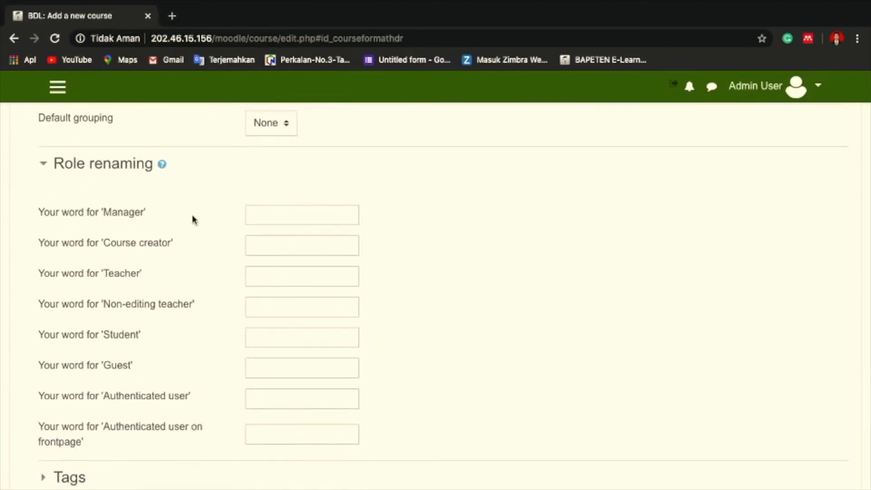
scroll(192, 216, down, 1)
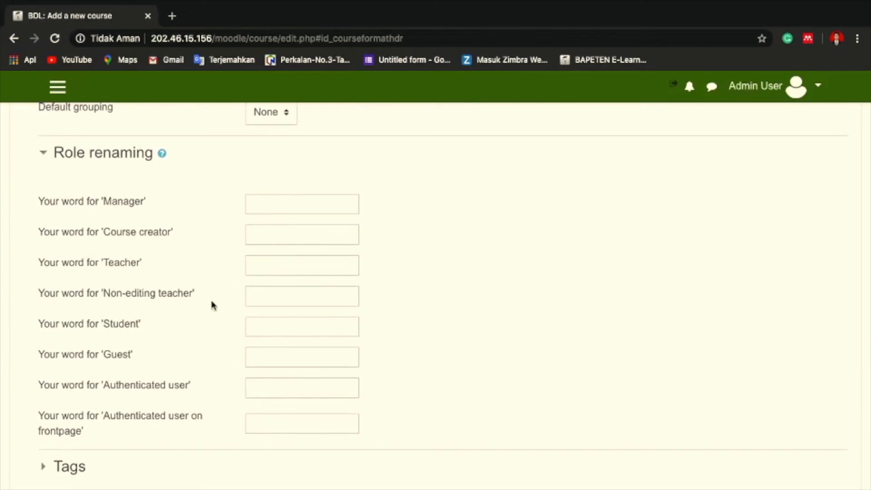
scroll(366, 303, down, 3)
scroll(413, 301, up, 3)
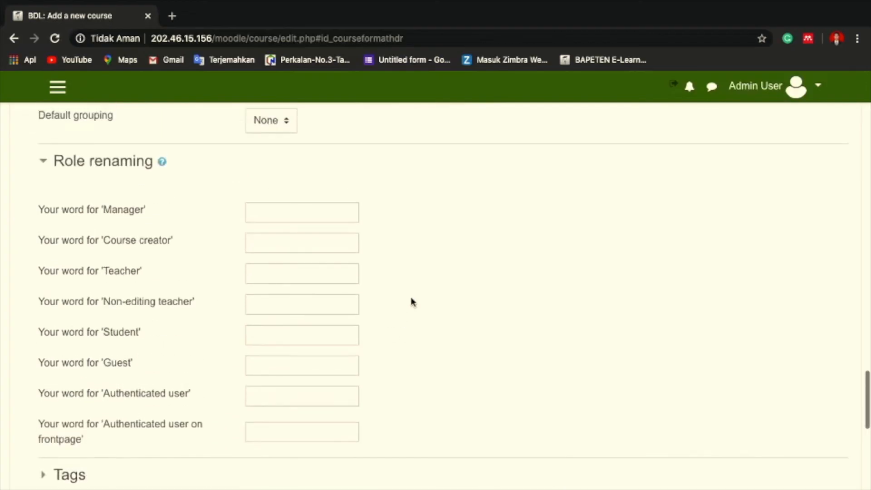
click(276, 212)
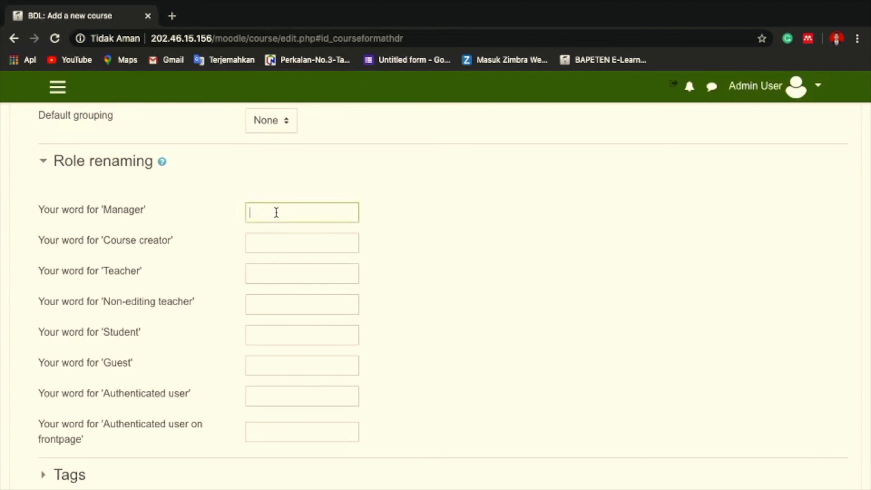
scroll(276, 212, down, 2)
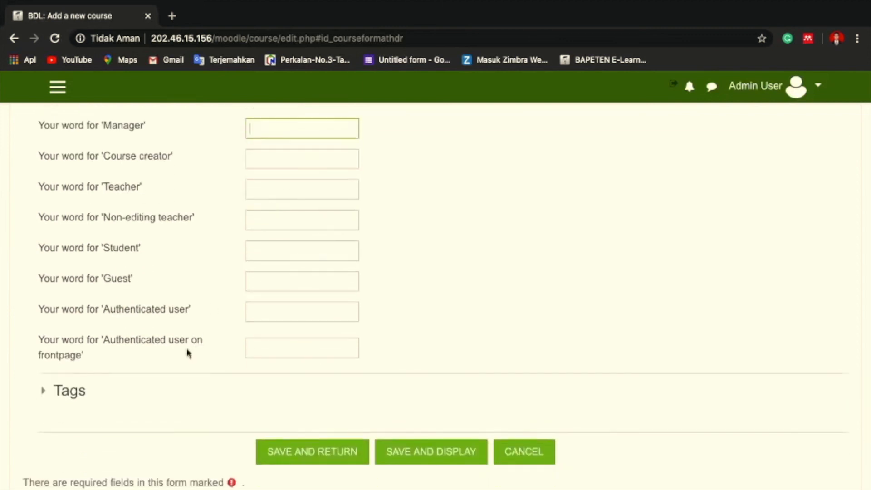
click(72, 392)
scroll(427, 354, down, 5)
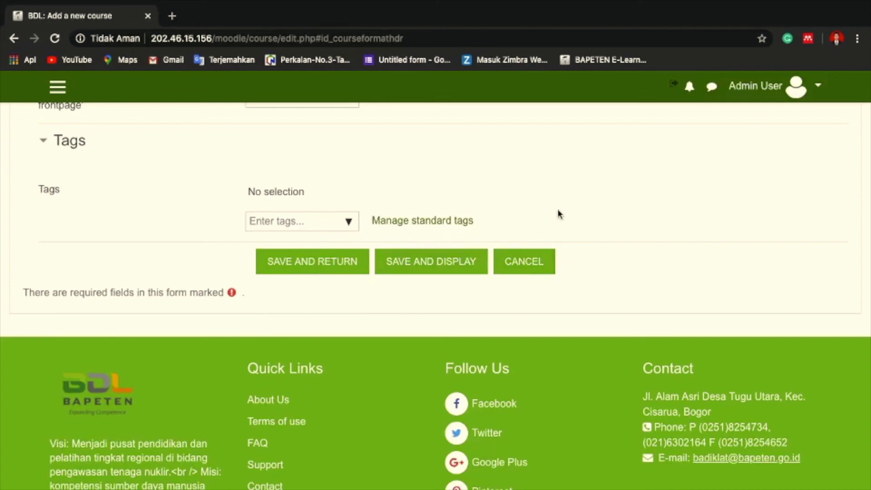
Step: Save the new course with the option to display it, and look over the tiles on its course page
click(444, 269)
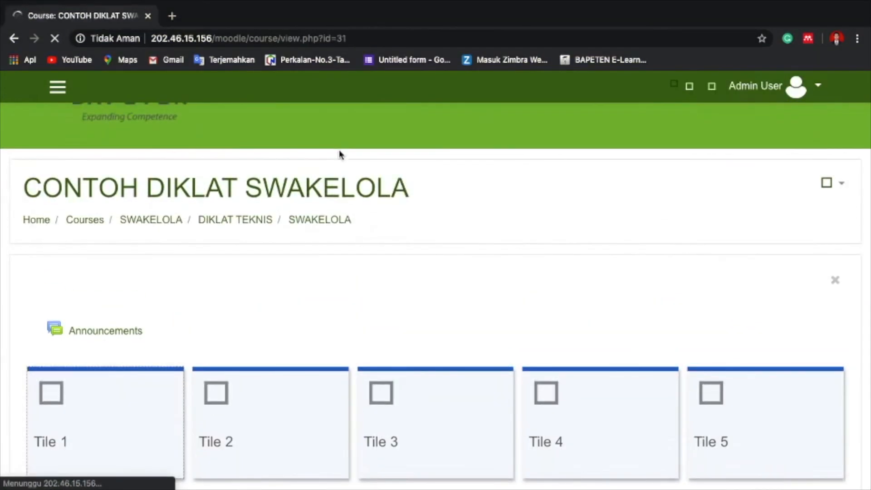
scroll(341, 155, down, 3)
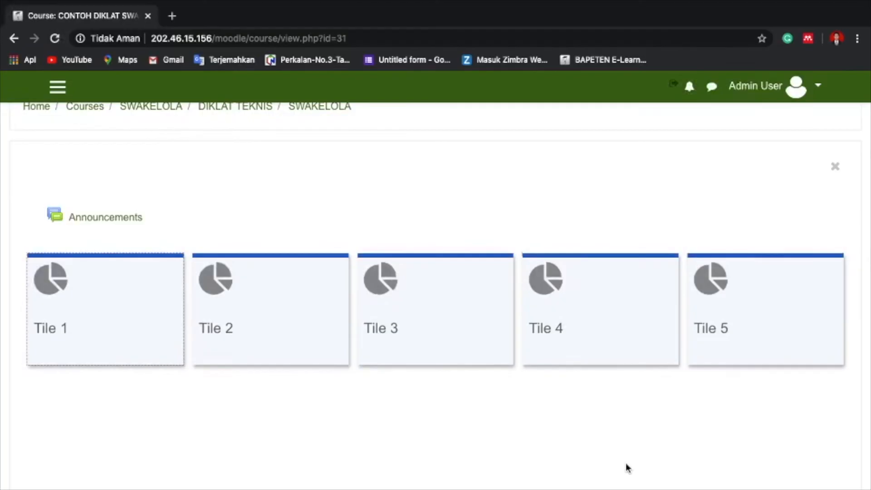
scroll(628, 468, up, 3)
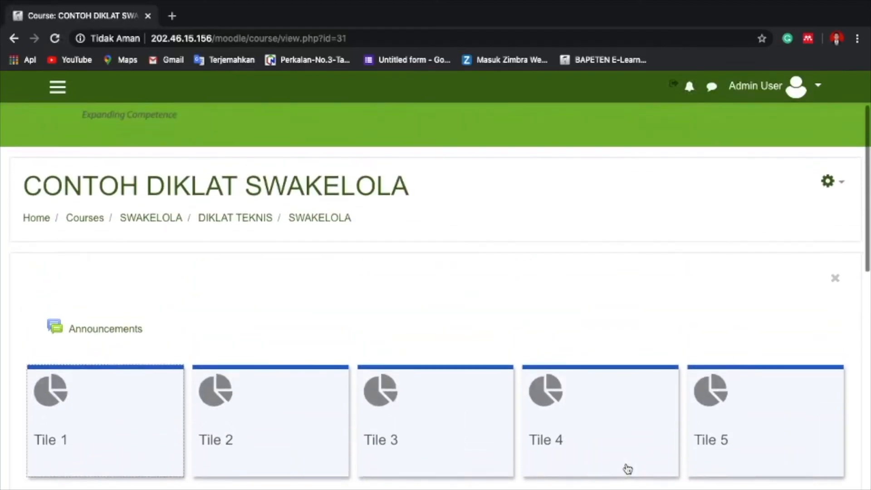
scroll(628, 468, down, 2)
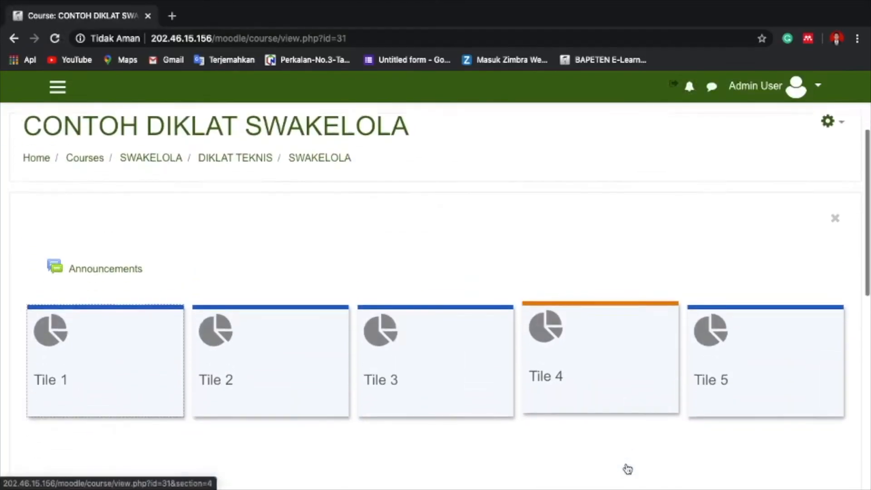